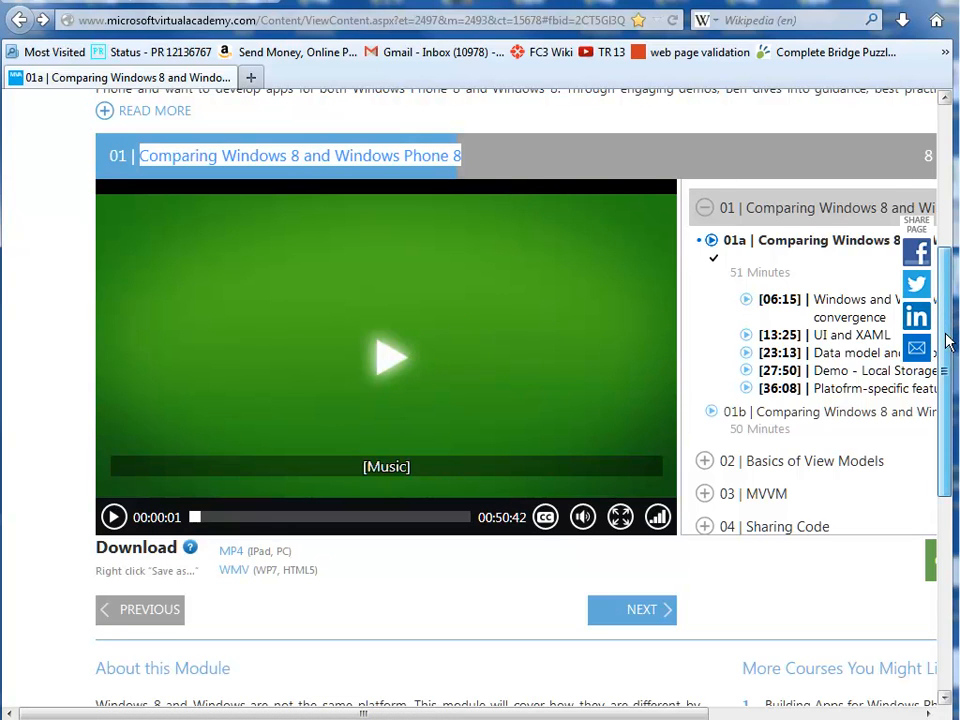
Look over the Windows 8 and Windows Phone 8 Jump Start course page and the options for its WMV download link.
scroll(950, 333, up, 5)
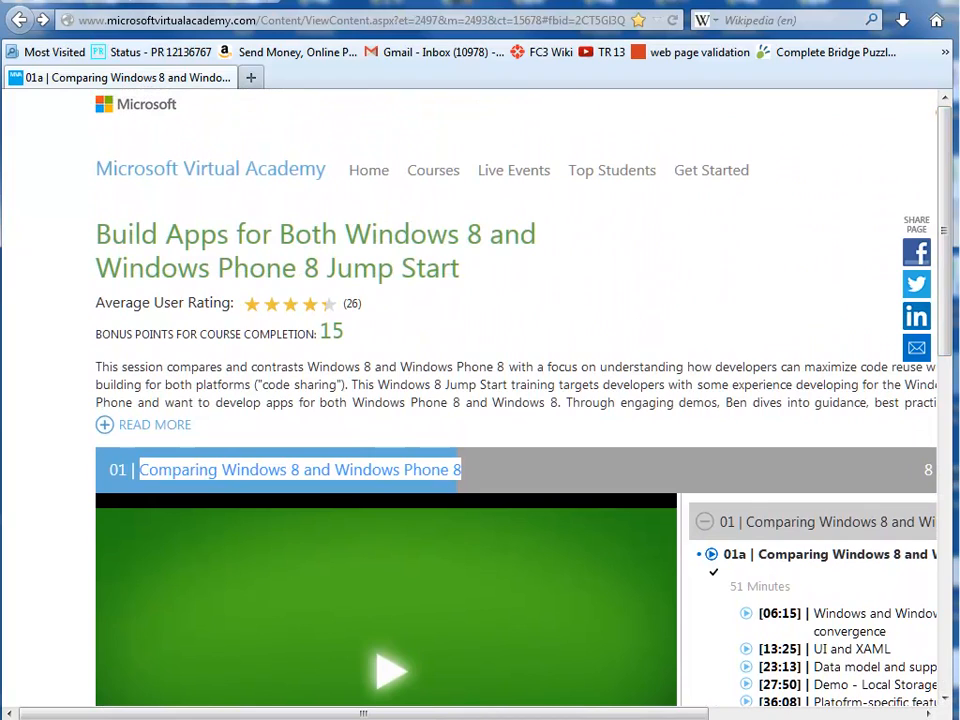
drag(945, 208, 930, 260)
scroll(928, 260, down, 4)
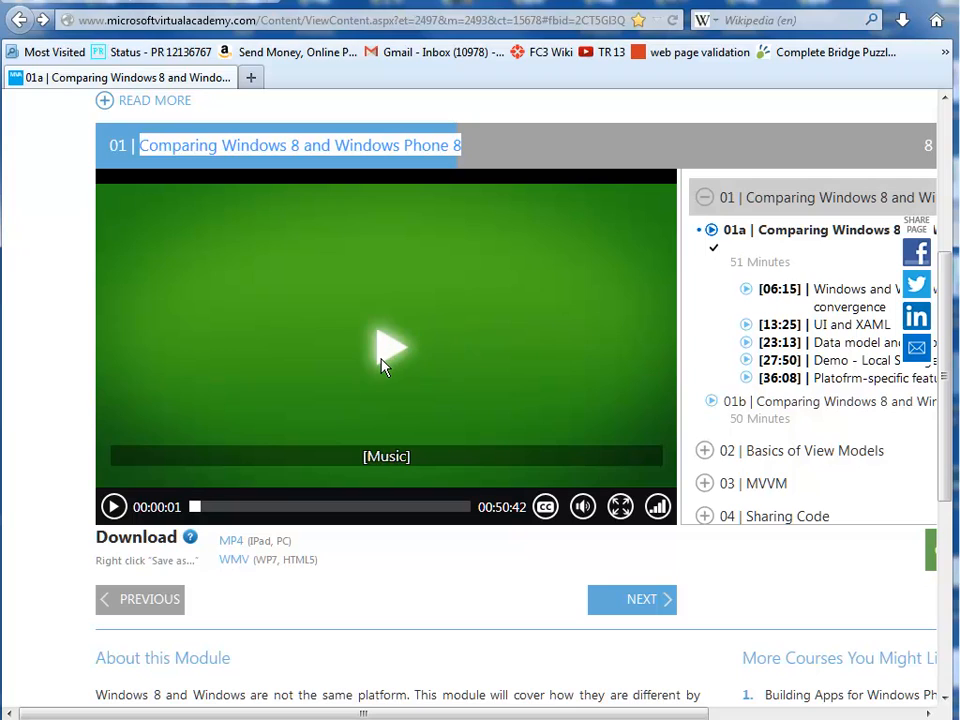
right_click(230, 568)
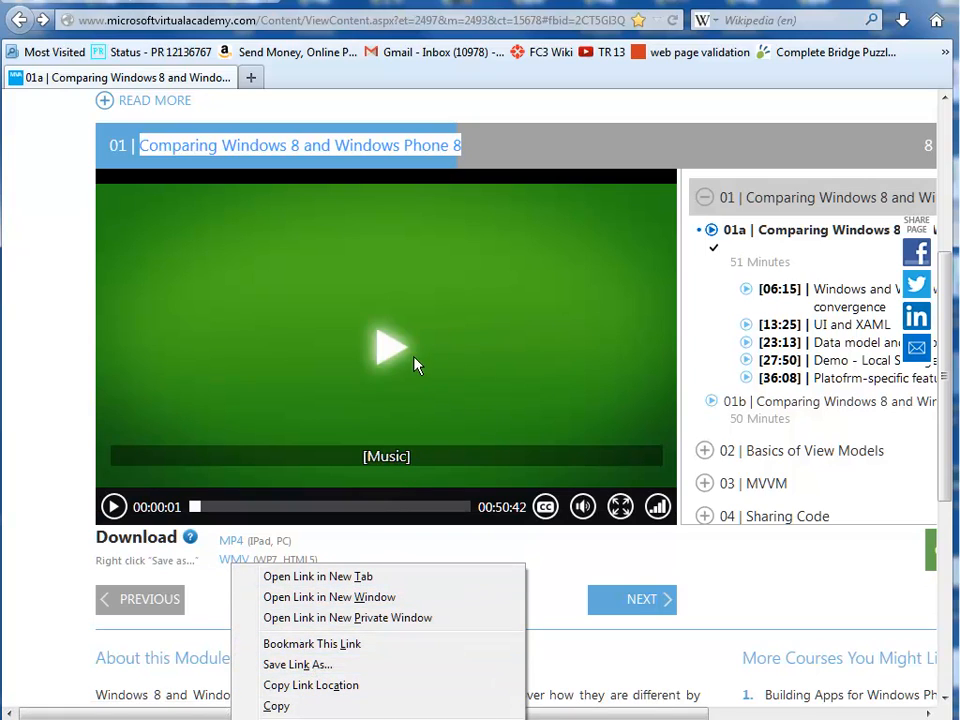
click(619, 542)
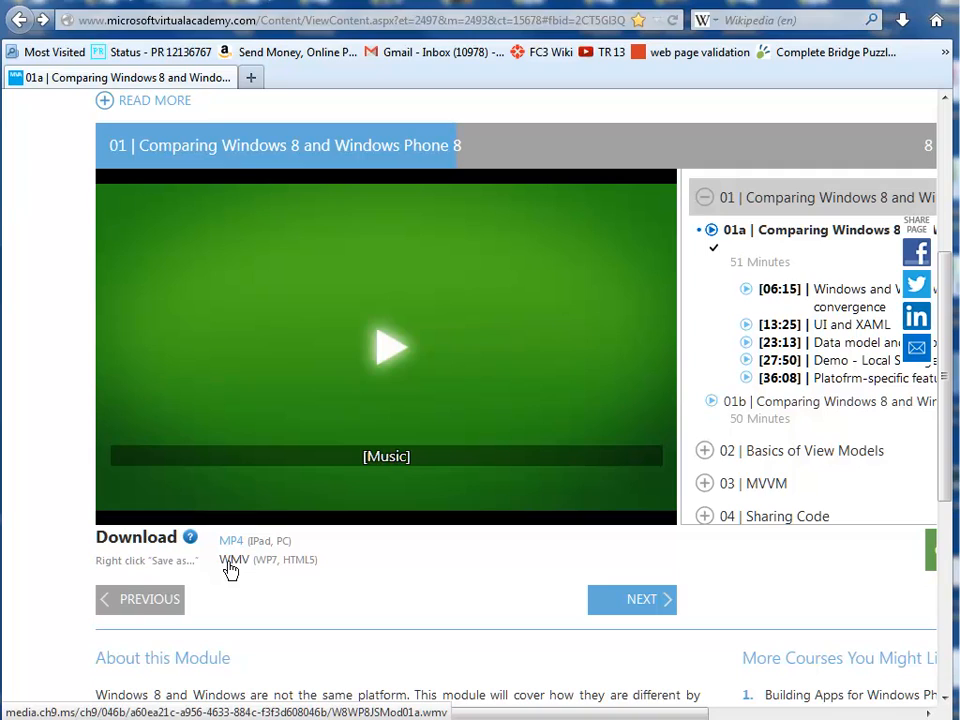
mouse_move(272, 489)
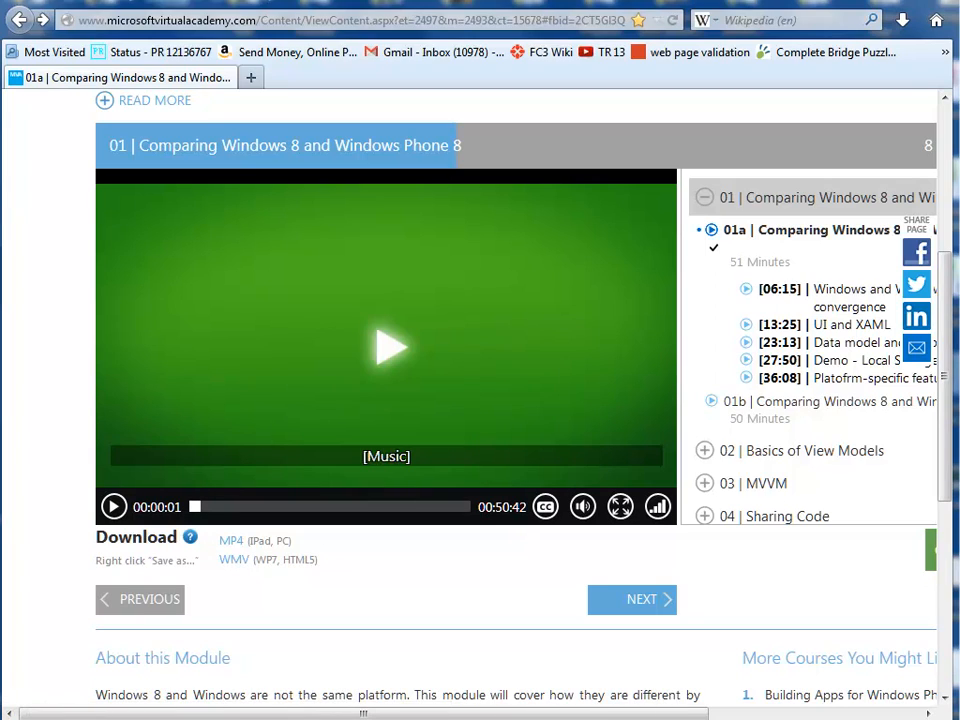
Switch to the SofTutor MVA folder and launch SofTutor NVSI Author.exe.
key(alt+Tab)
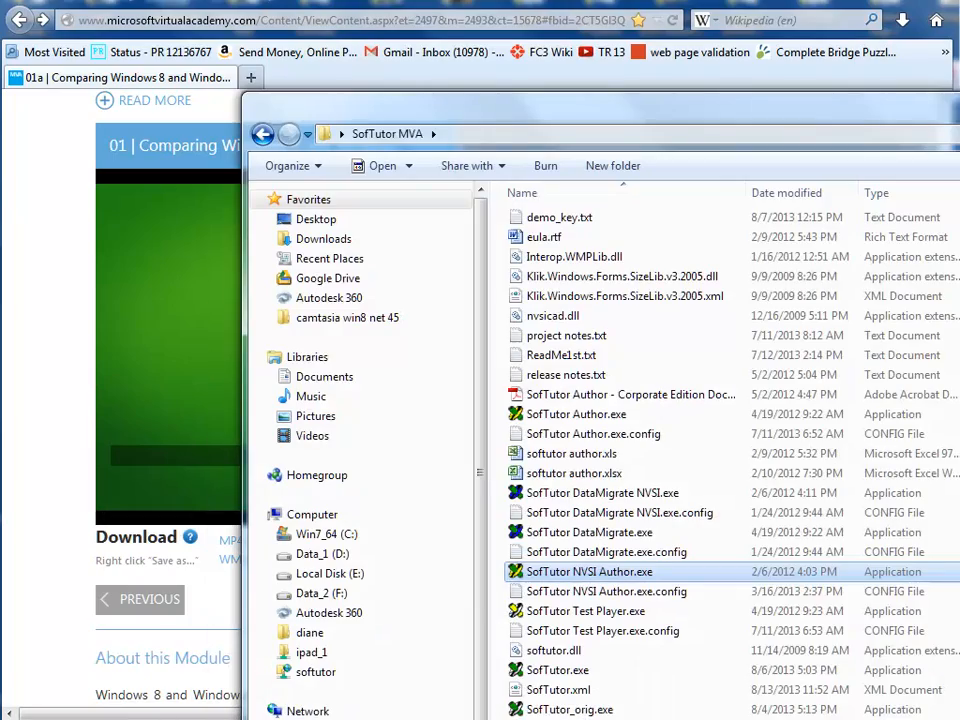
drag(958, 115, 848, 12)
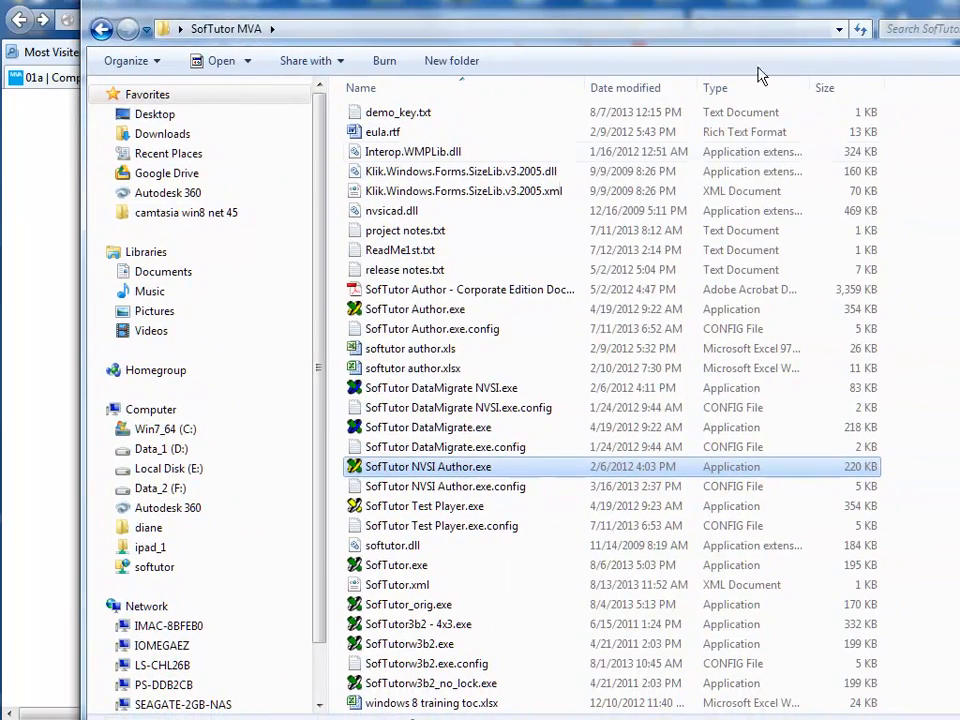
double_click(372, 470)
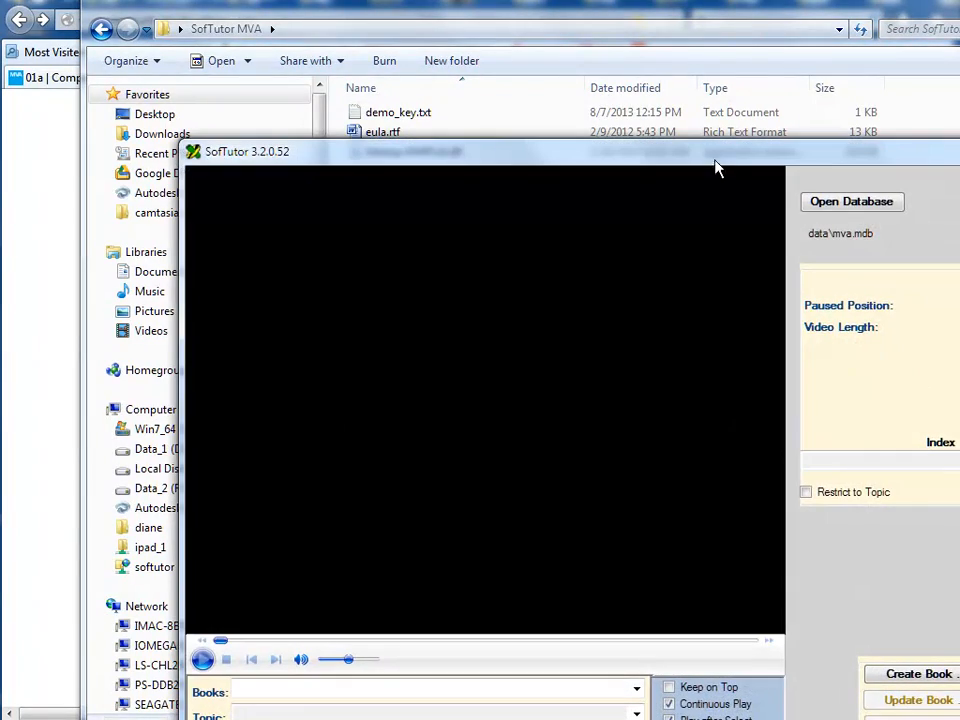
drag(716, 168, 541, 30)
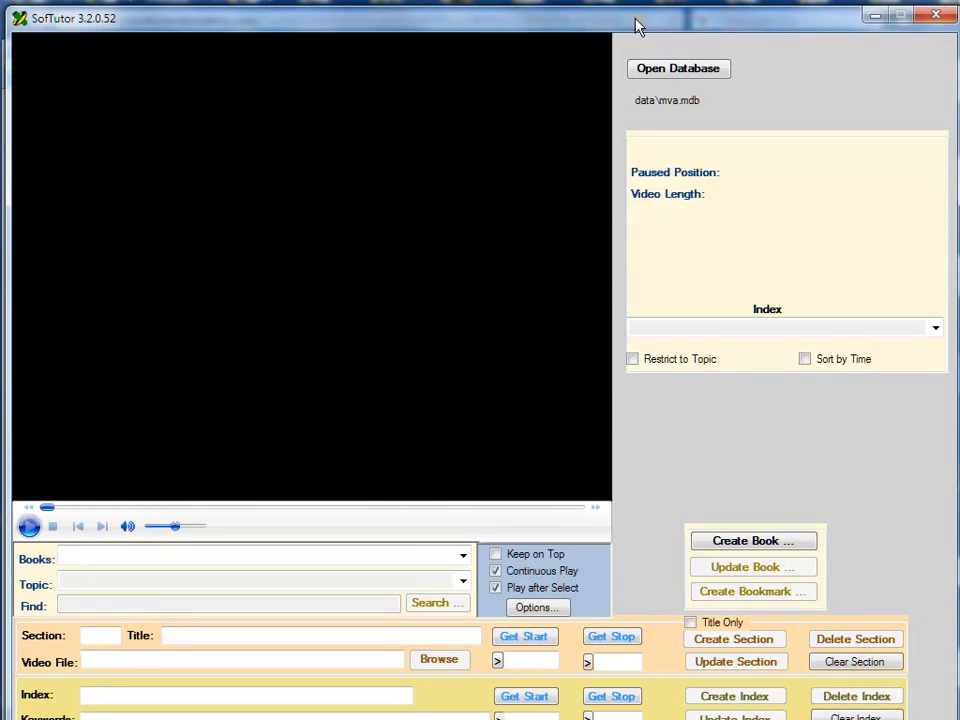
Copy the WMV download link's address from the course page and paste it below the phone call line in the Notepad notes.
drag(636, 26, 959, 0)
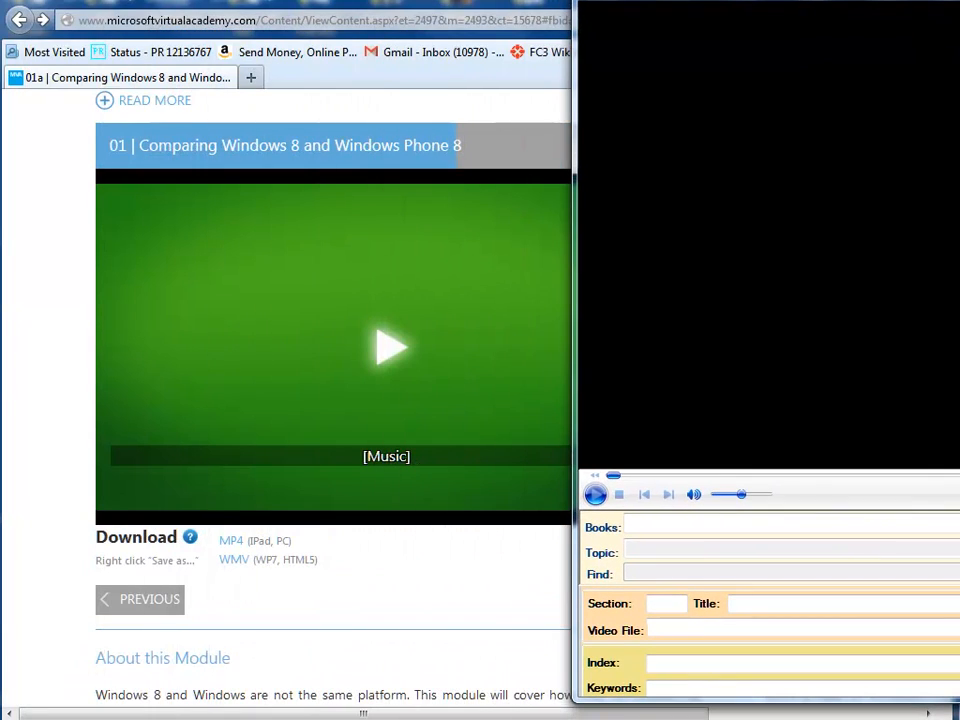
right_click(235, 568)
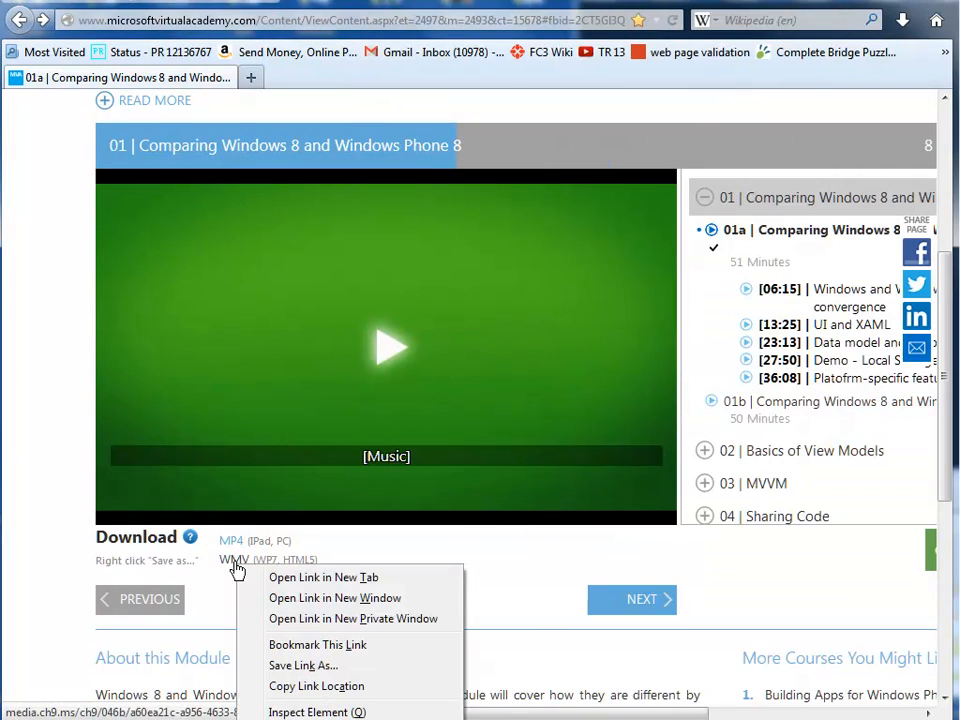
click(298, 688)
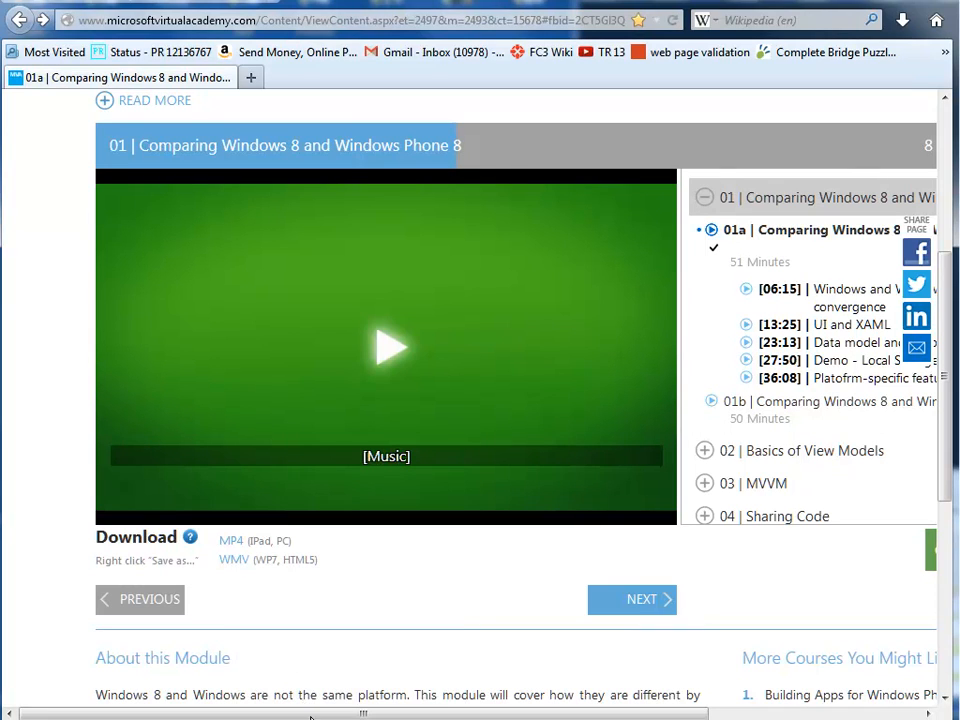
drag(330, 715, 352, 342)
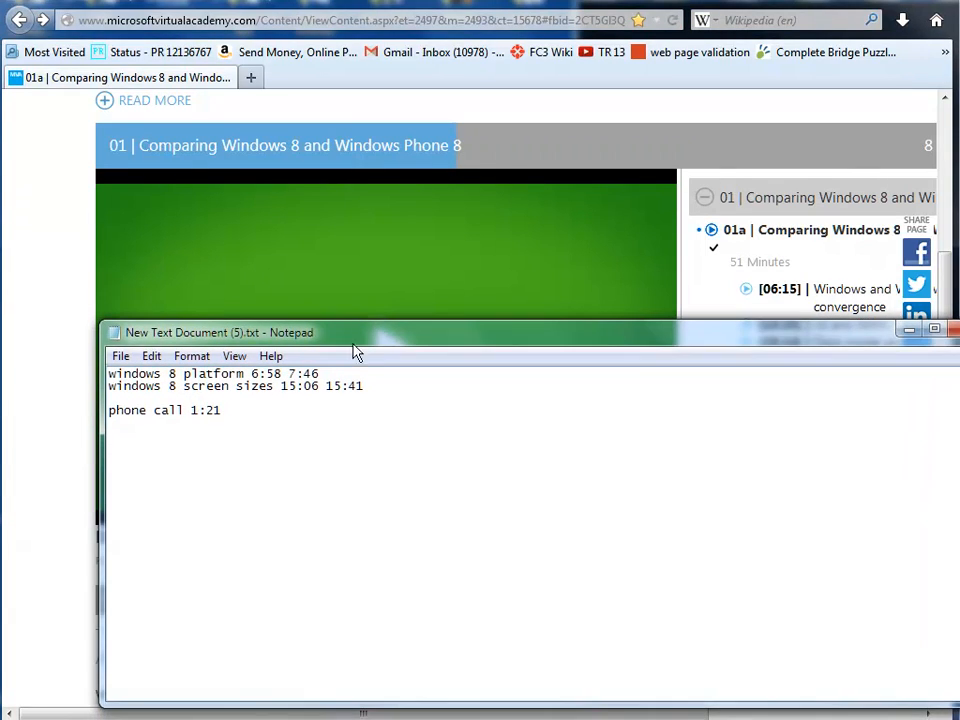
click(262, 416)
key(Return)
key(Return)
key(ctrl+v)
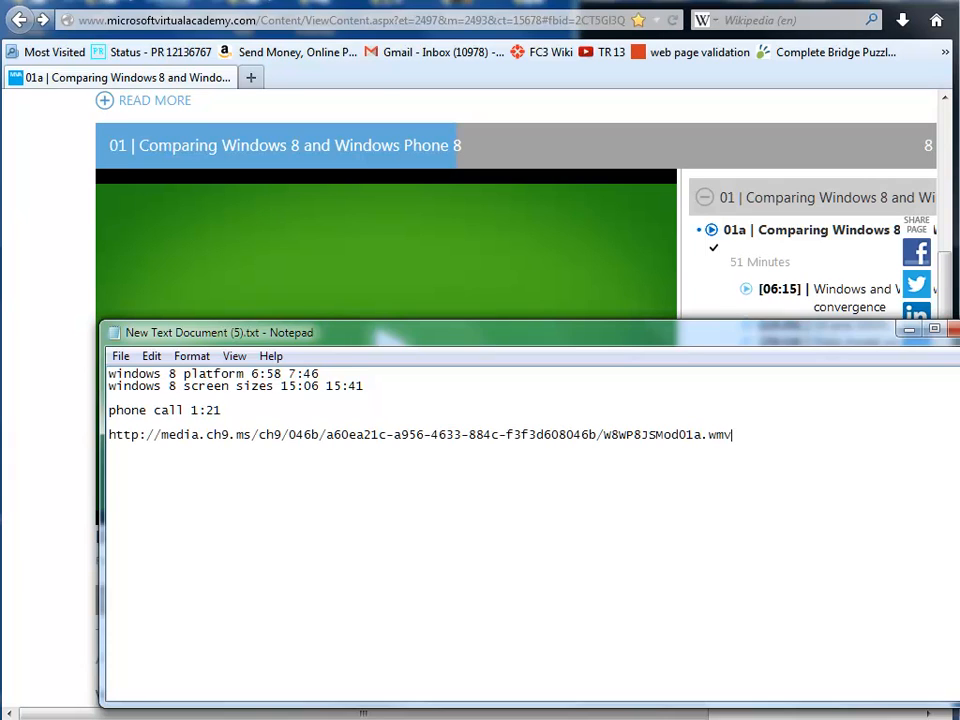
drag(334, 342, 230, 618)
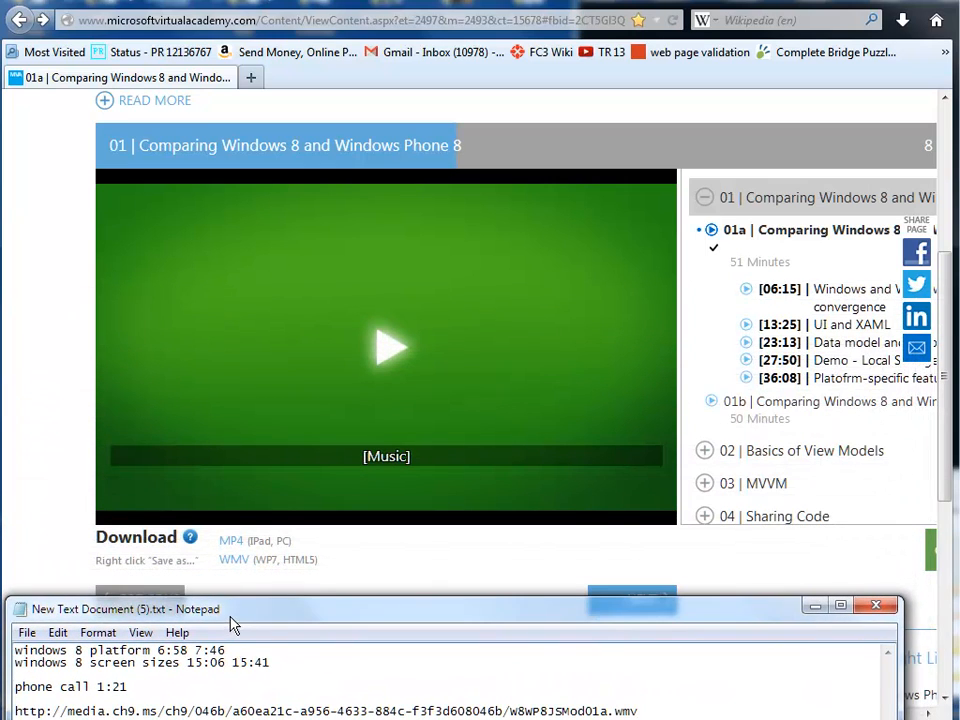
drag(959, 8, 620, 23)
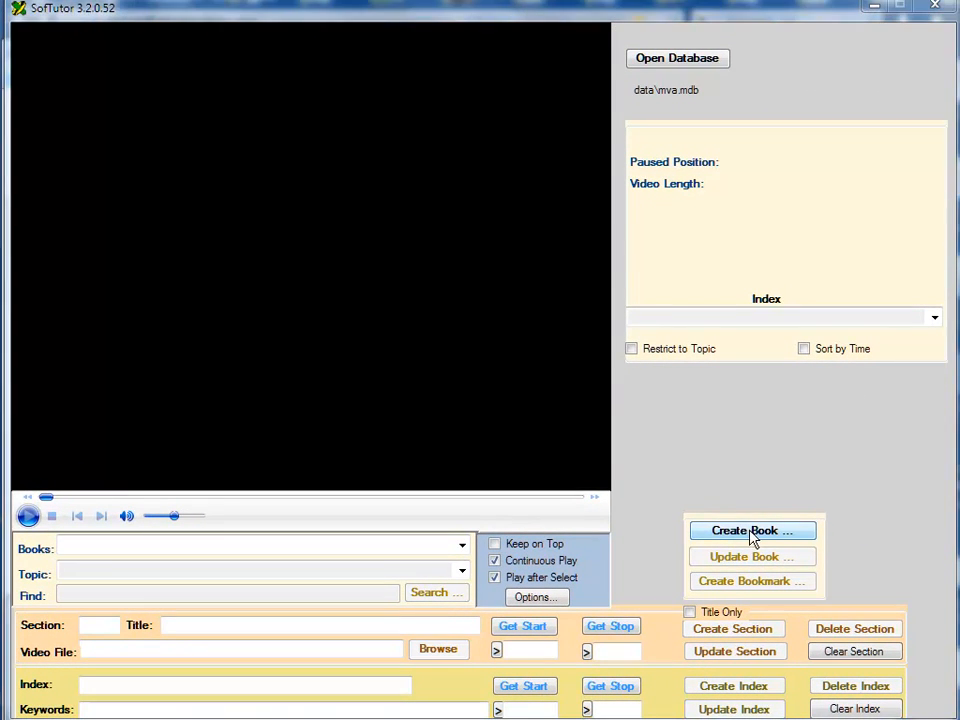
click(758, 532)
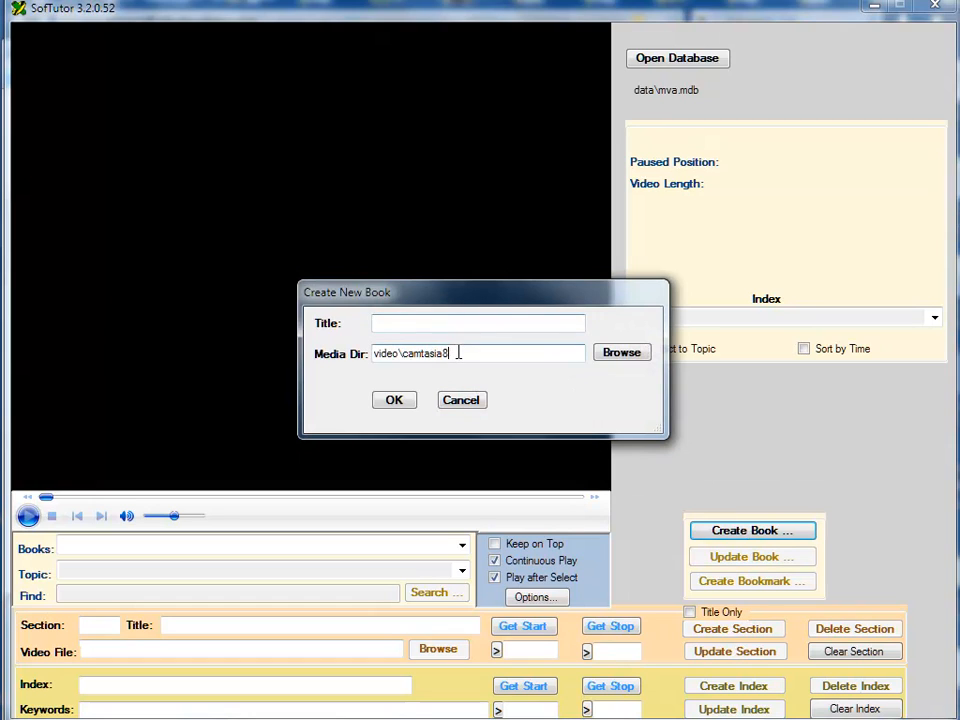
drag(456, 355, 404, 358)
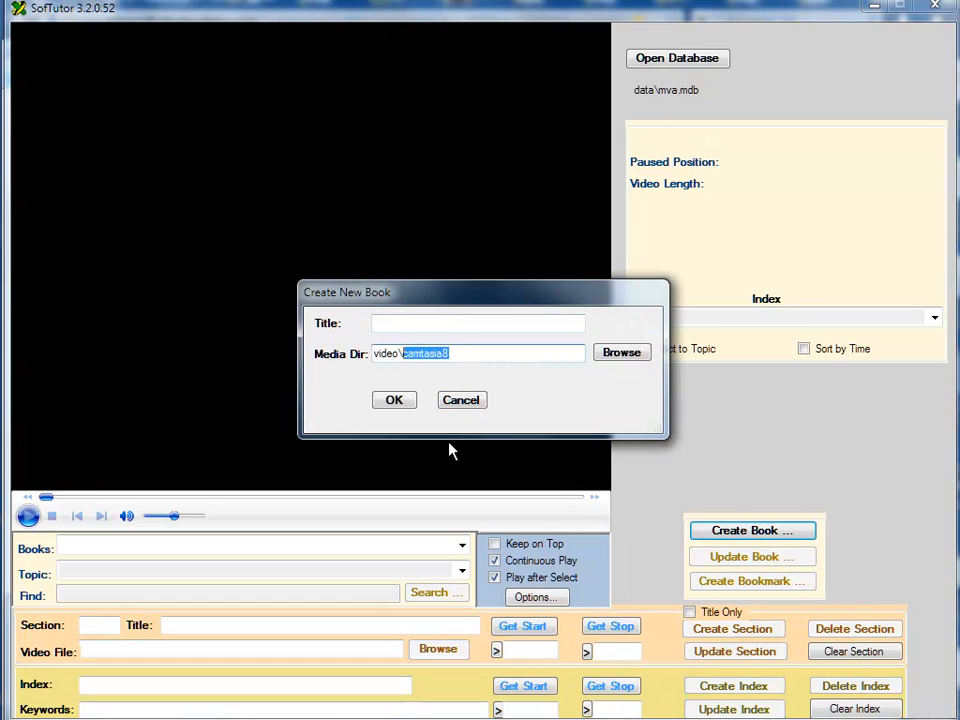
key(BackSpace)
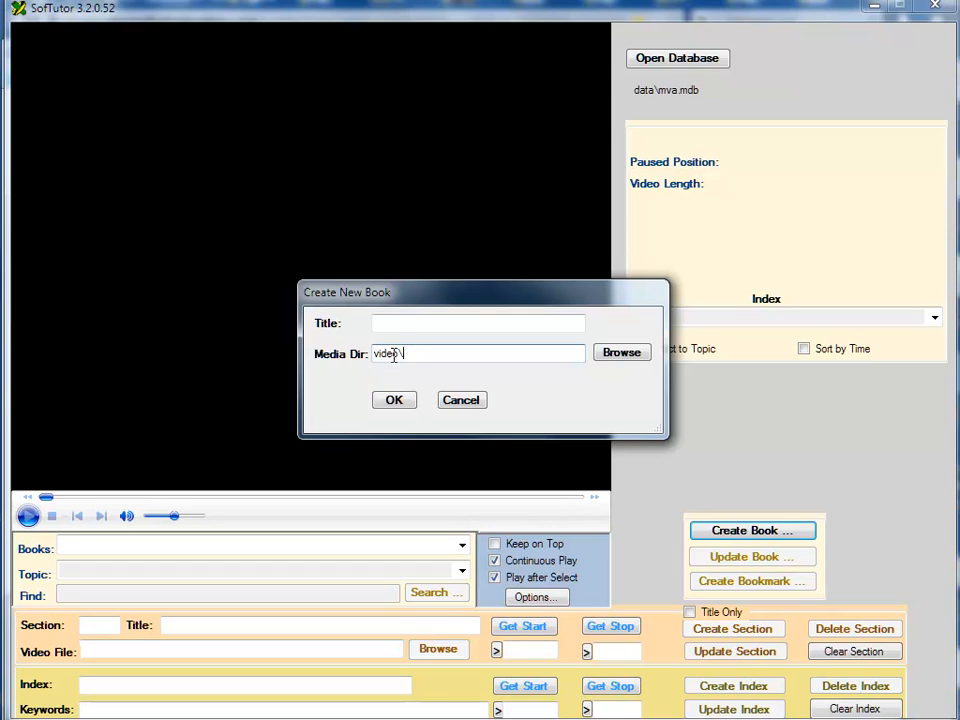
drag(418, 356, 333, 362)
text(http://)
Title the new book "Microsoft windows 8 training" and create it.
click(381, 322)
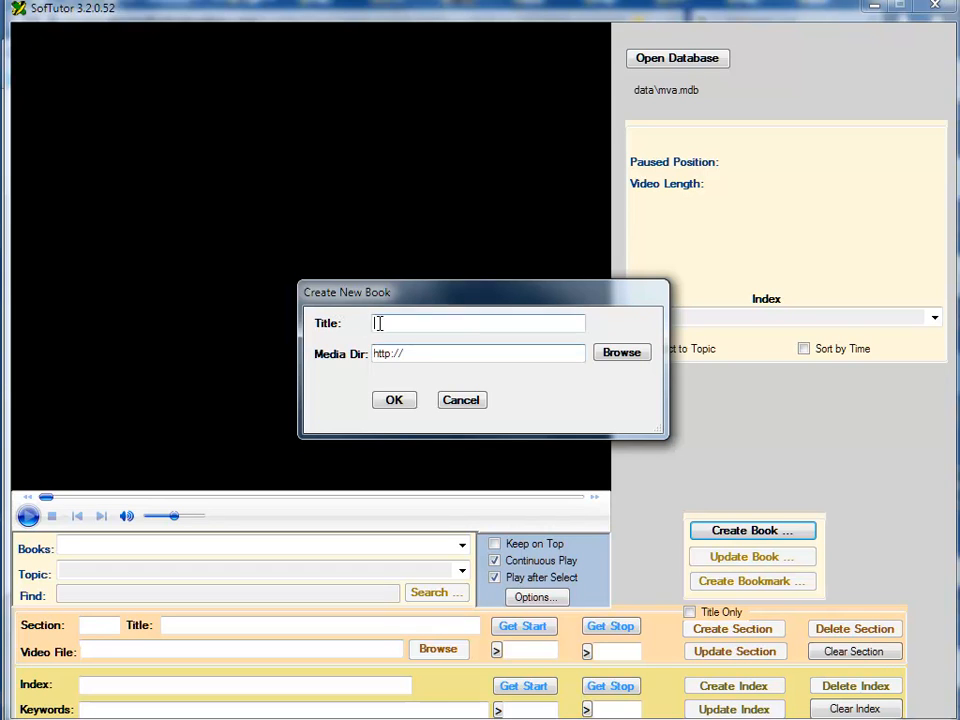
text(M)
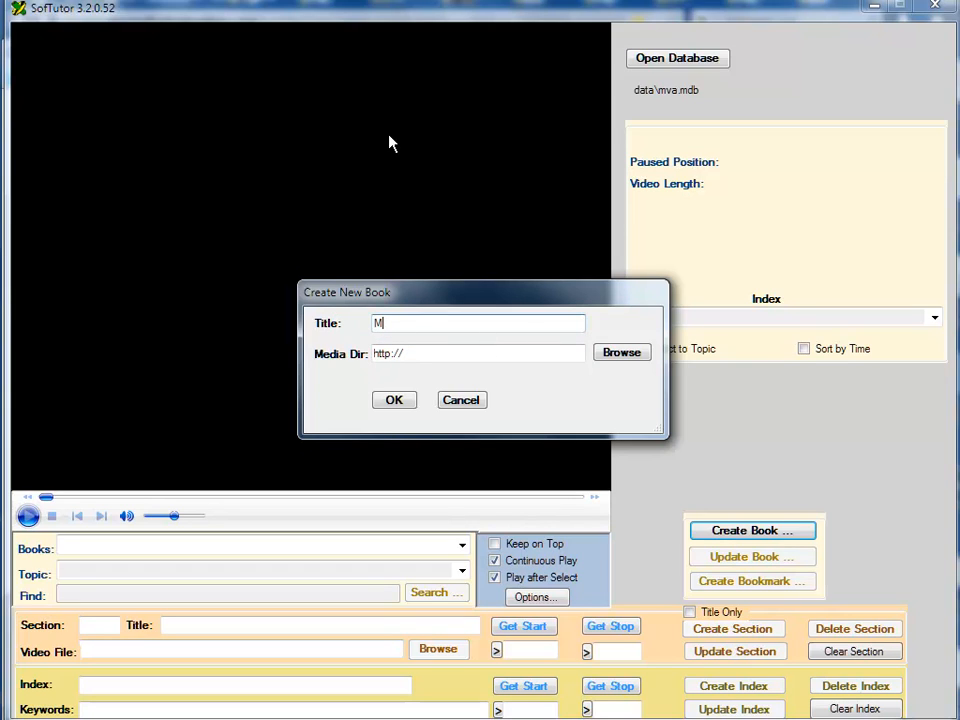
text(icrosoft windows 8 training)
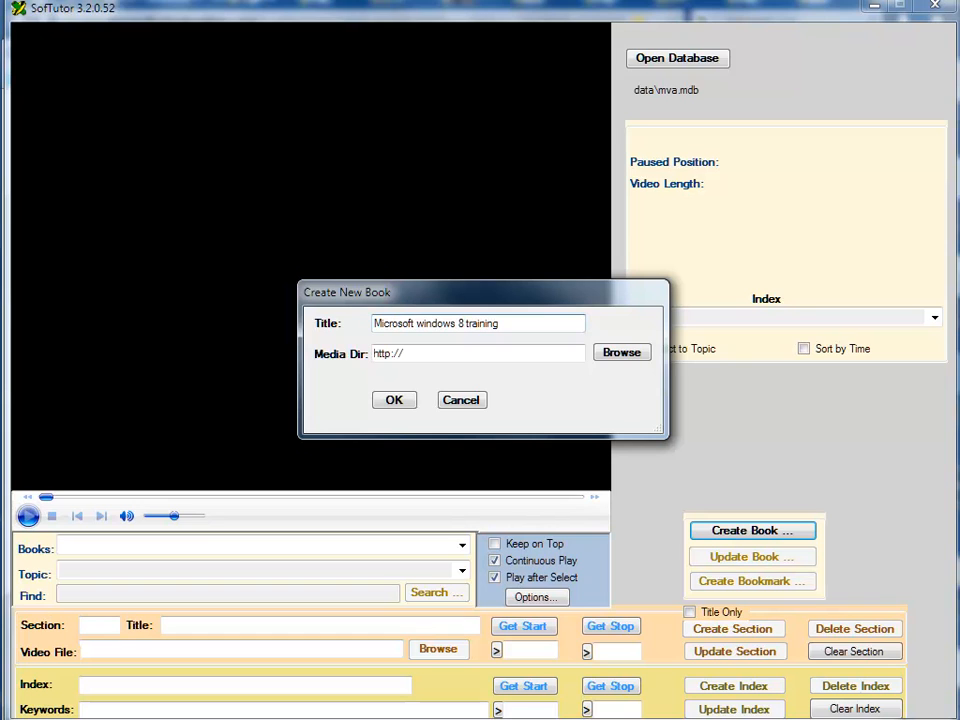
click(393, 401)
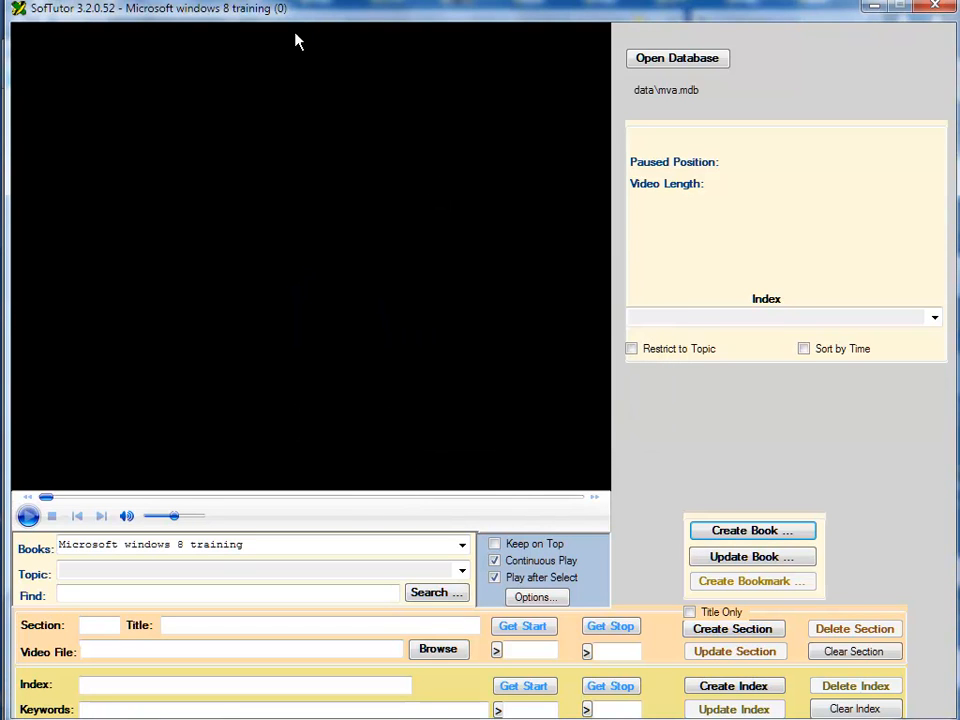
Enter section number 1 and the title "Comparing Windows 8 and Windows Phone 8" copied from the course page's module heading.
drag(298, 11, 720, 0)
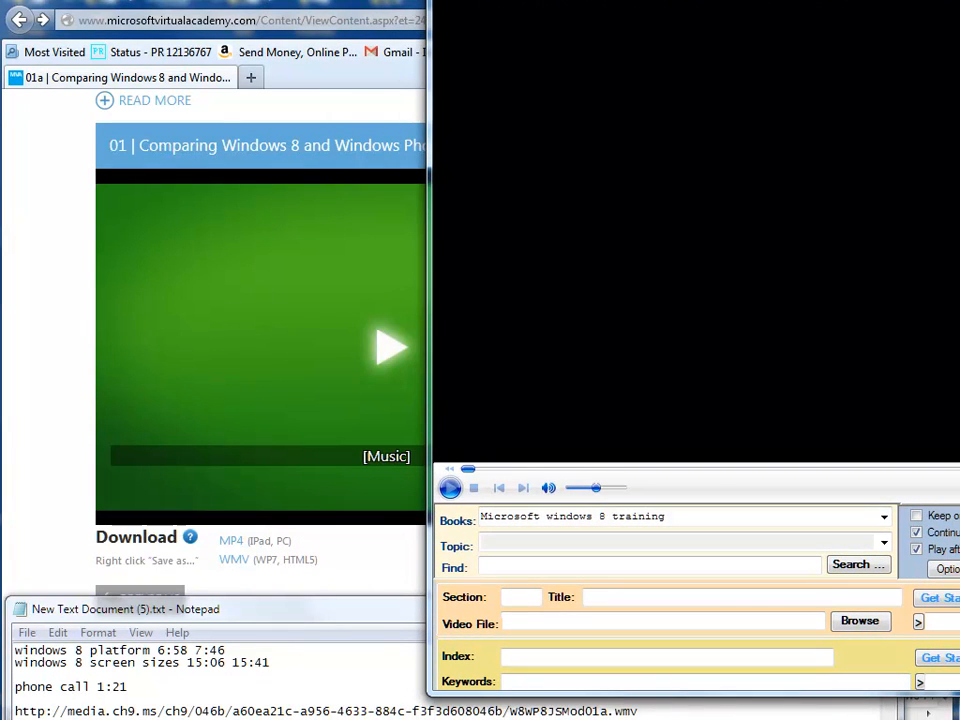
click(514, 597)
text(1)
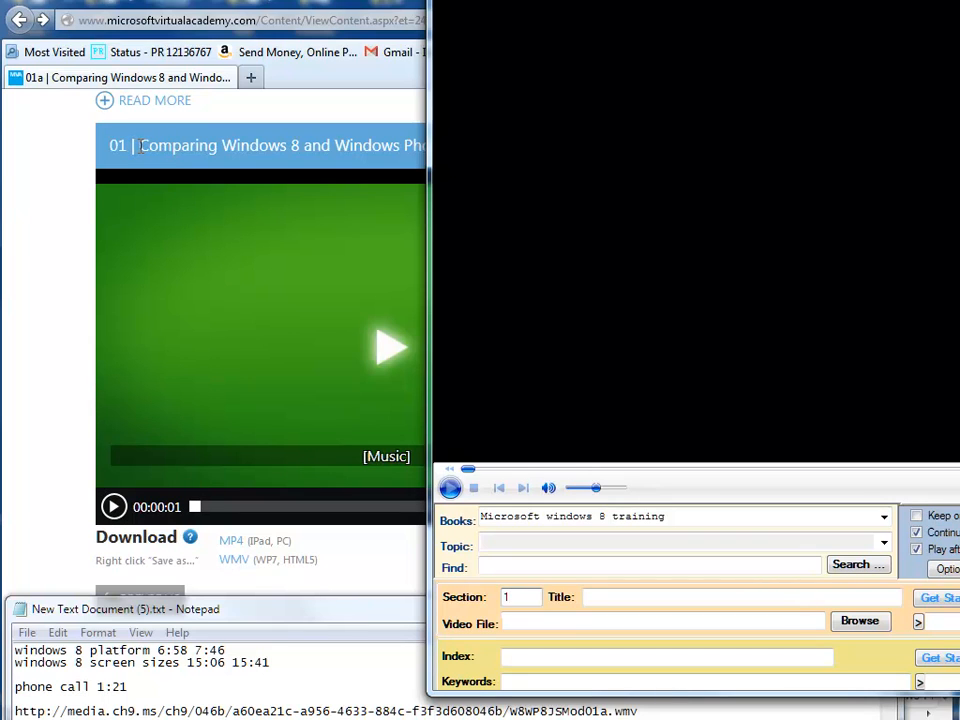
drag(136, 145, 460, 145)
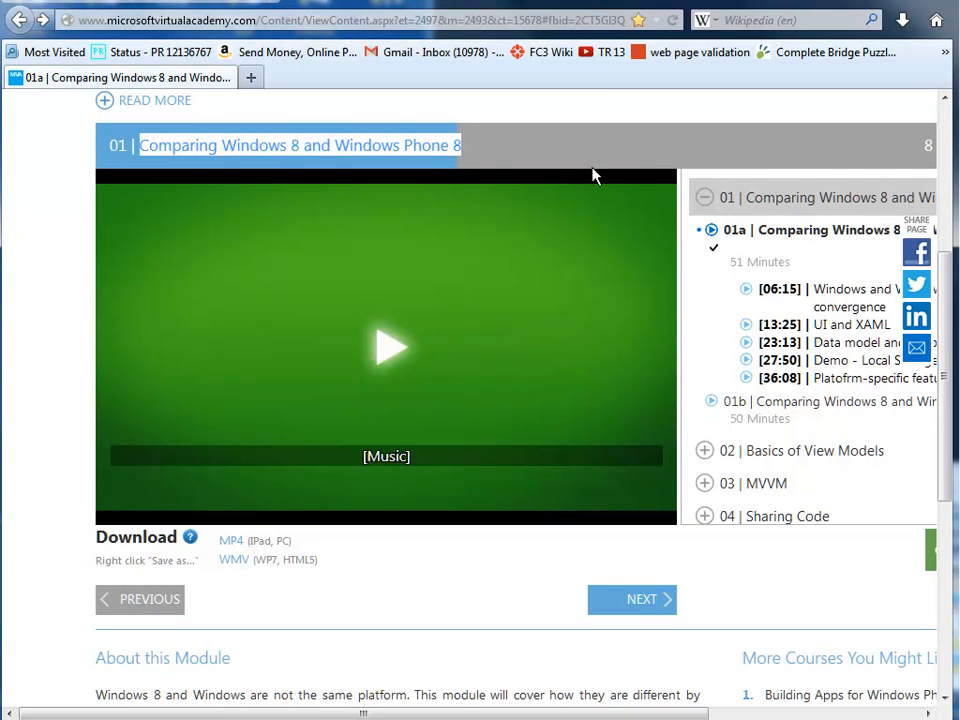
drag(959, 0, 450, 0)
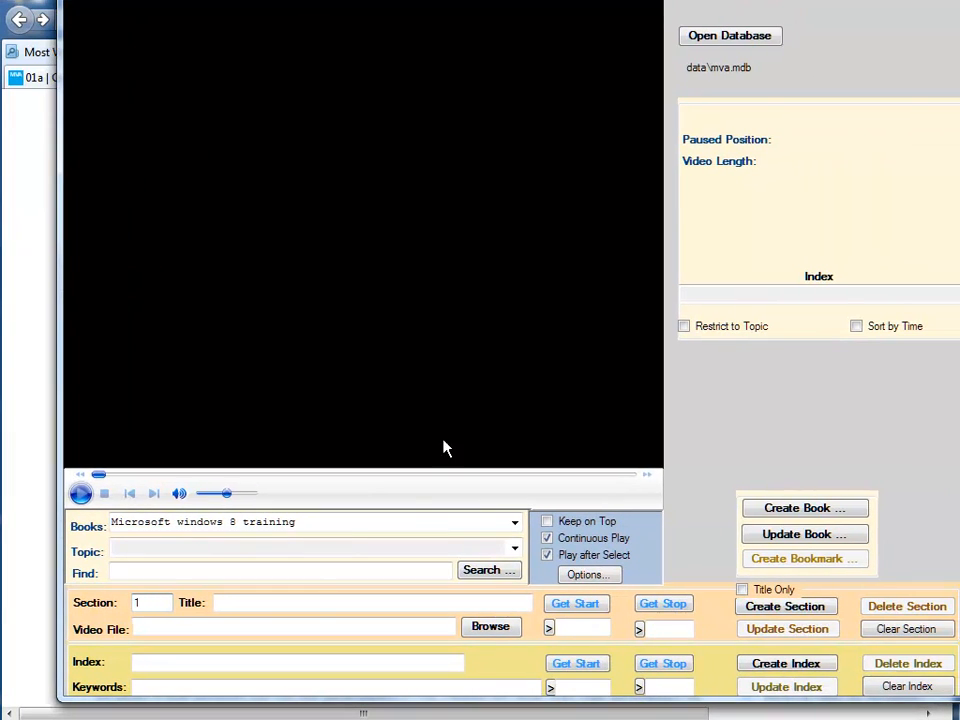
click(309, 604)
key(ctrl+v)
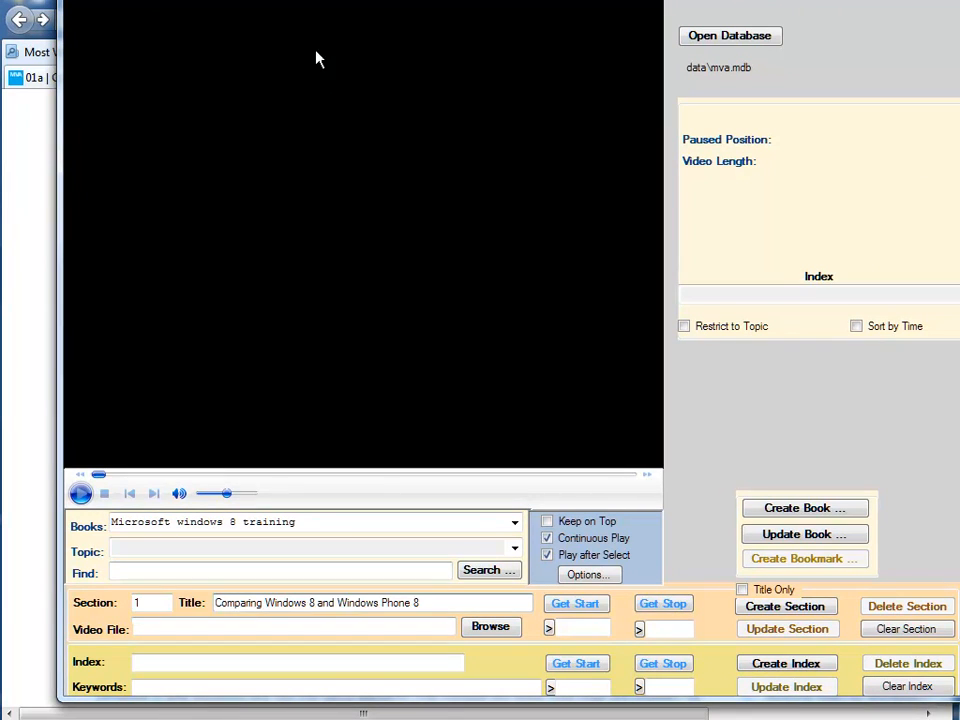
Copy the WMV download link's address from the course page and paste it as the section's video file in SofTutor.
drag(315, 2, 455, 0)
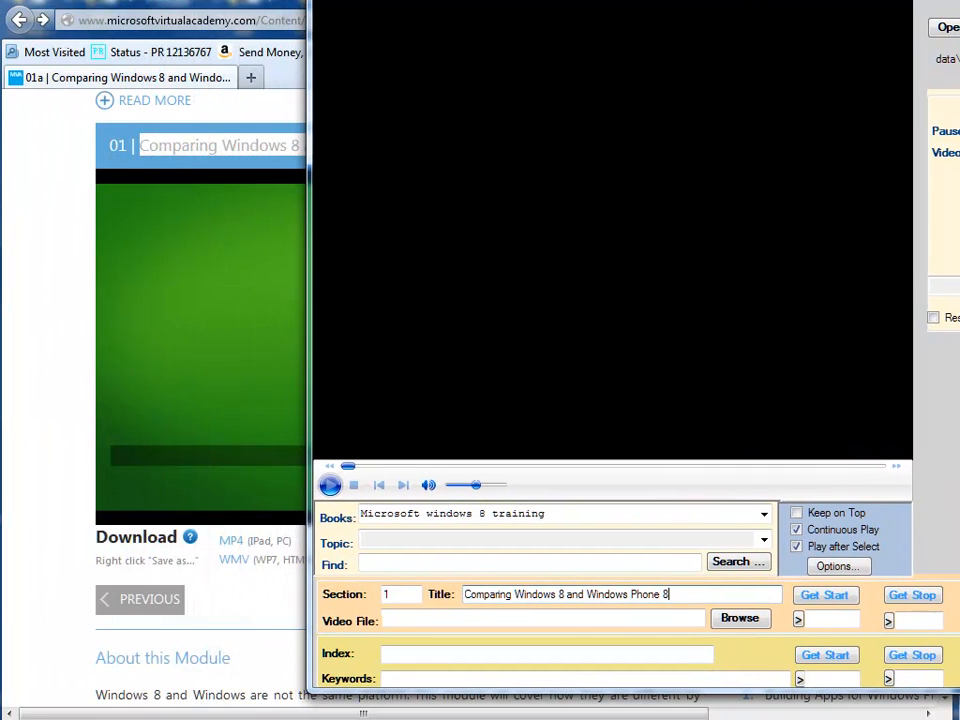
click(236, 568)
right_click(238, 568)
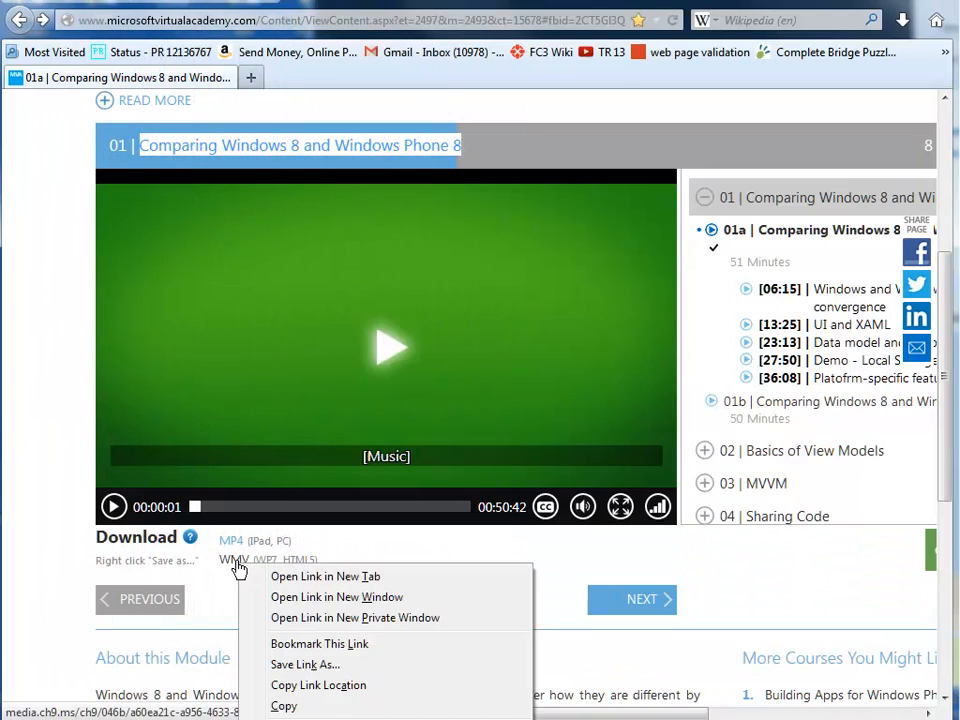
click(300, 686)
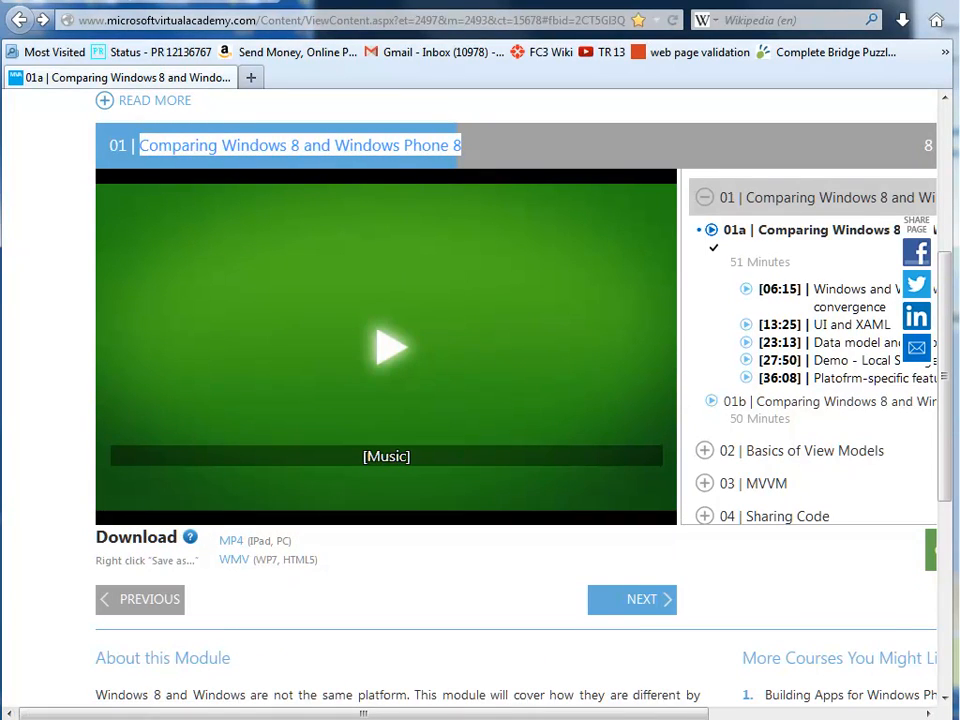
key(alt+Tab)
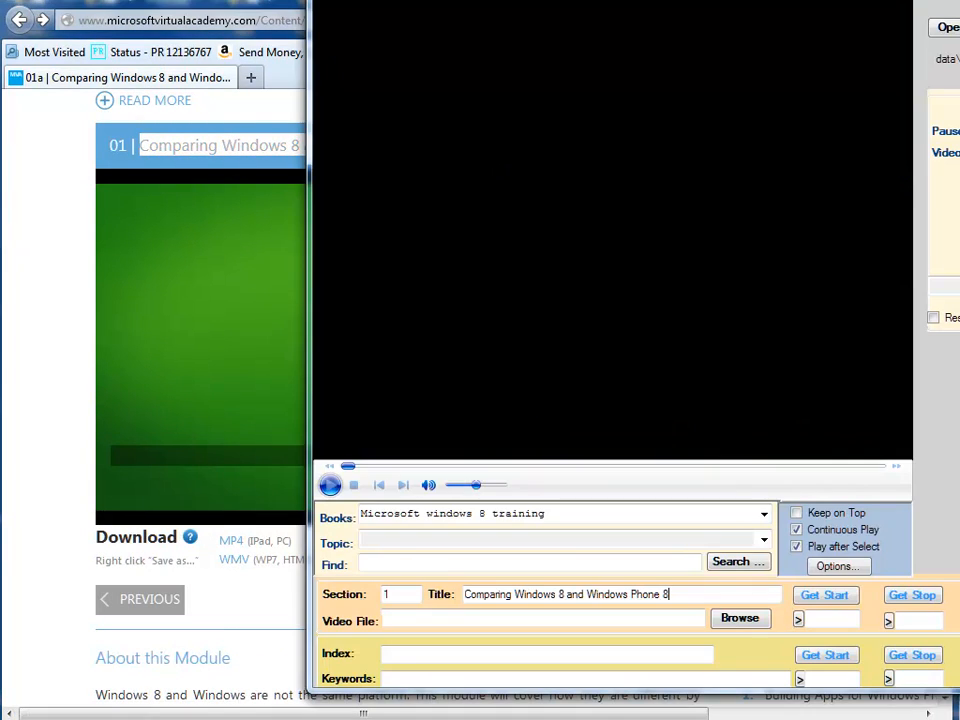
right_click(410, 621)
click(450, 705)
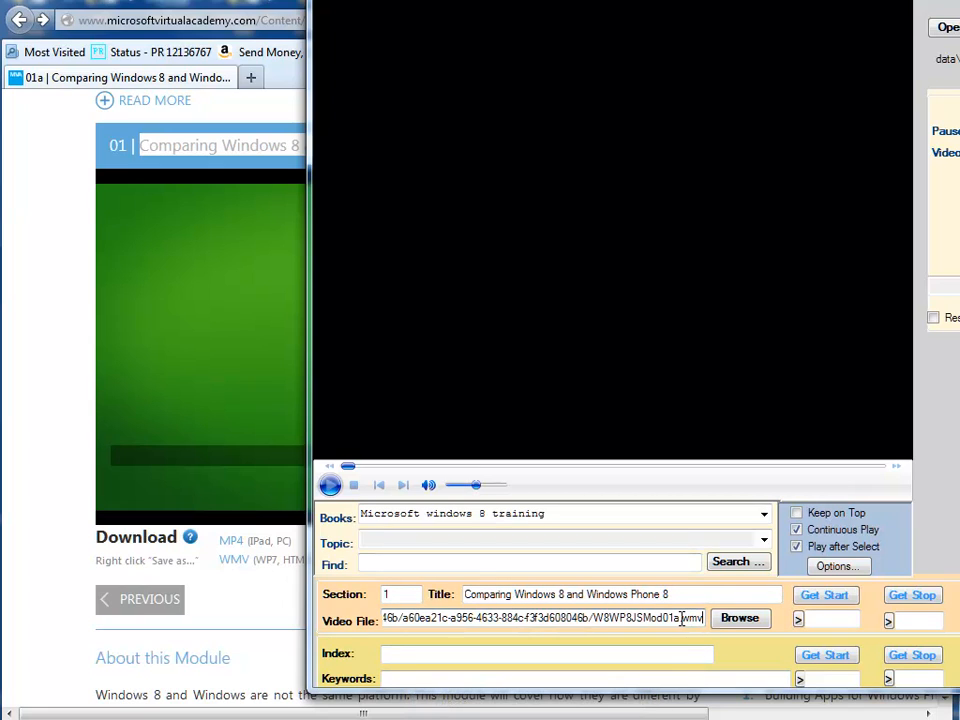
drag(680, 619, 724, 622)
key(BackSpace)
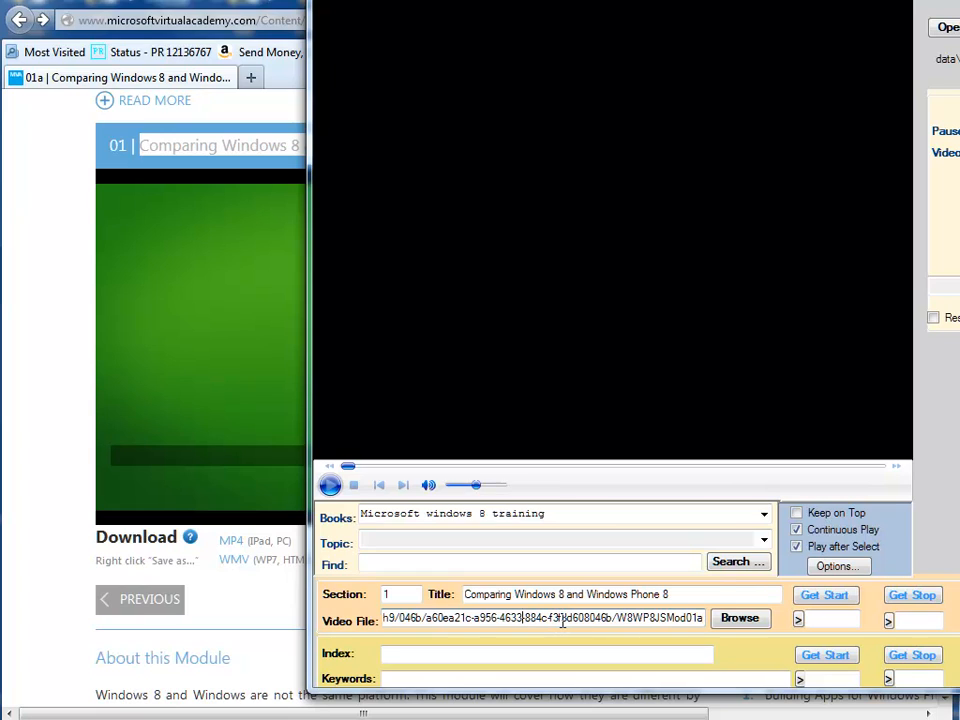
key(Left)
key(Left)
key(Left)
key(Left)
key(Left)
key(Left)
key(Left)
key(Left)
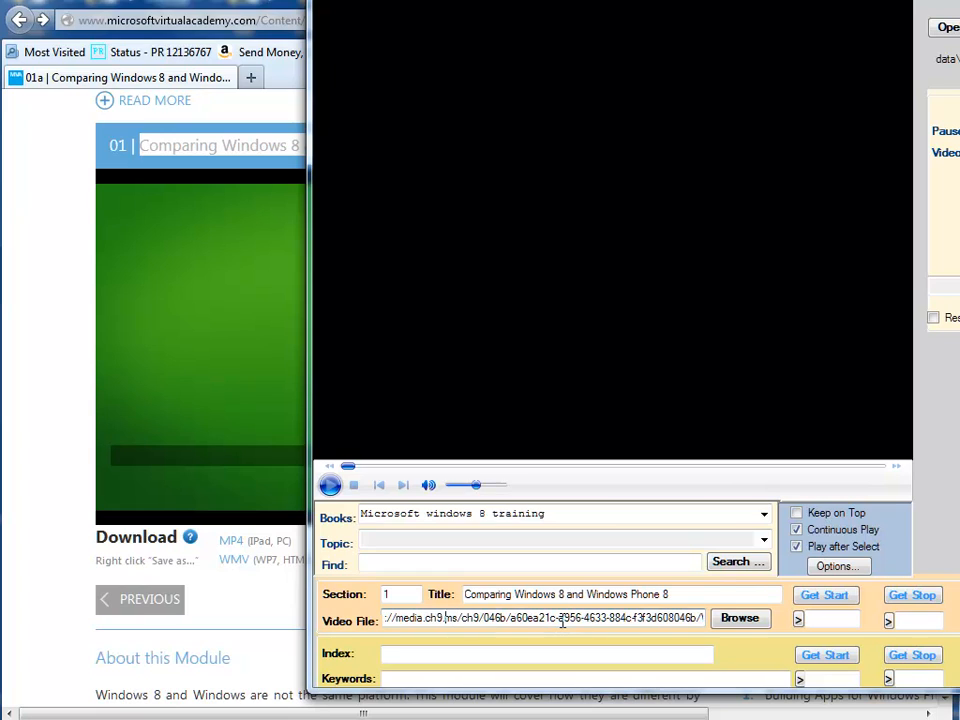
key(Left)
key(Left)
key(Left)
key(Left)
key(Left)
key(Left)
key(Left)
key(Left)
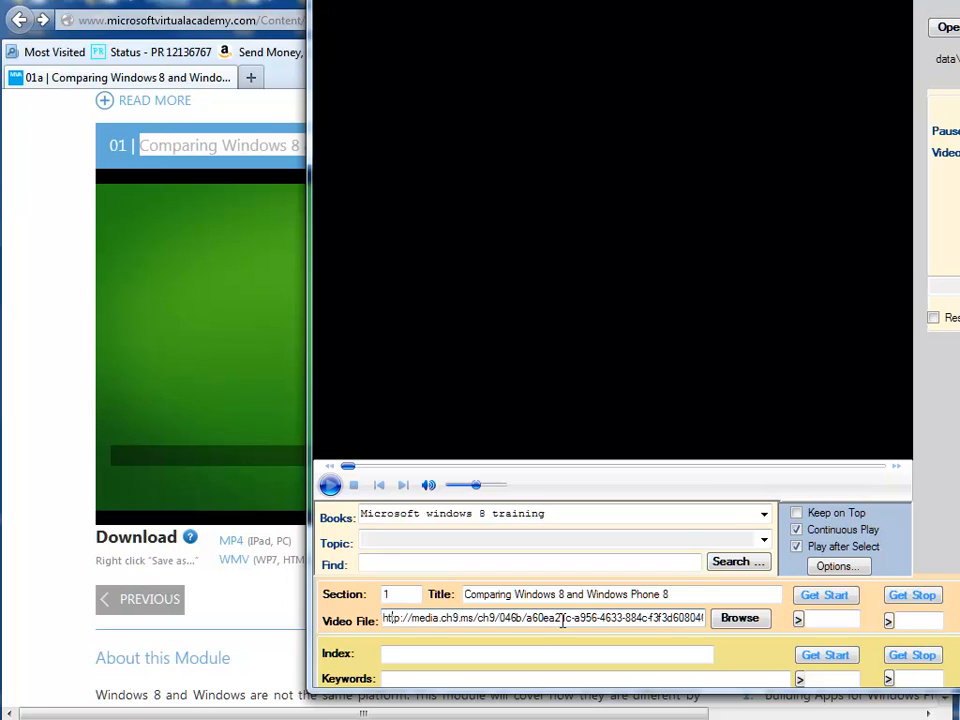
key(BackSpace)
key(BackSpace)
key(BackSpace)
key(BackSpace)
key(BackSpace)
key(BackSpace)
key(BackSpace)
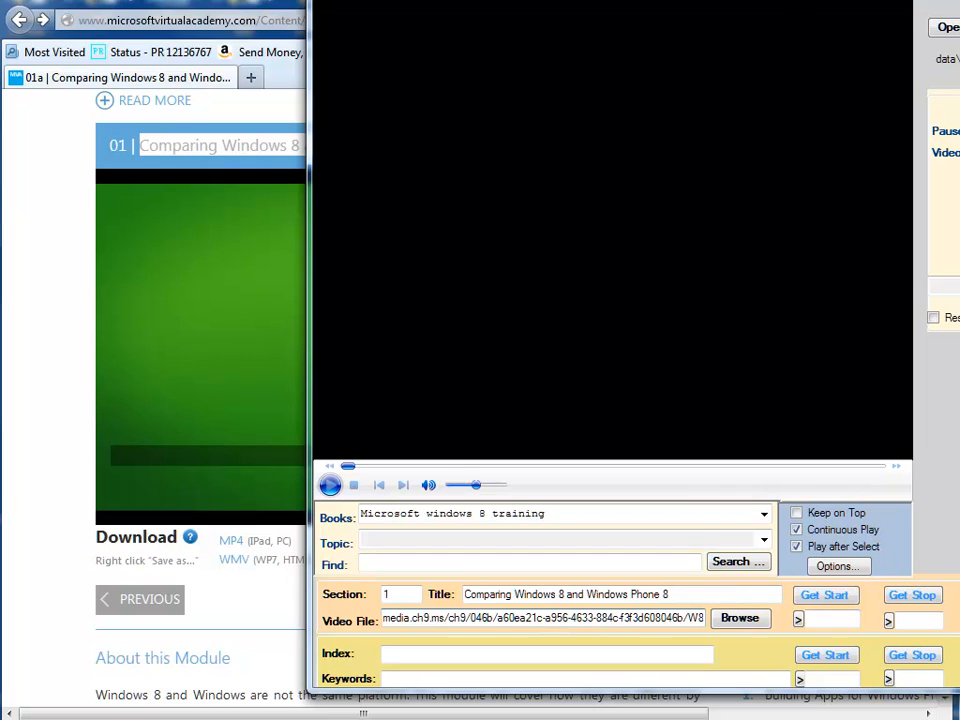
Create section 1 with the entered title and video address, and pause its video once it starts playing.
drag(799, 1, 628, 17)
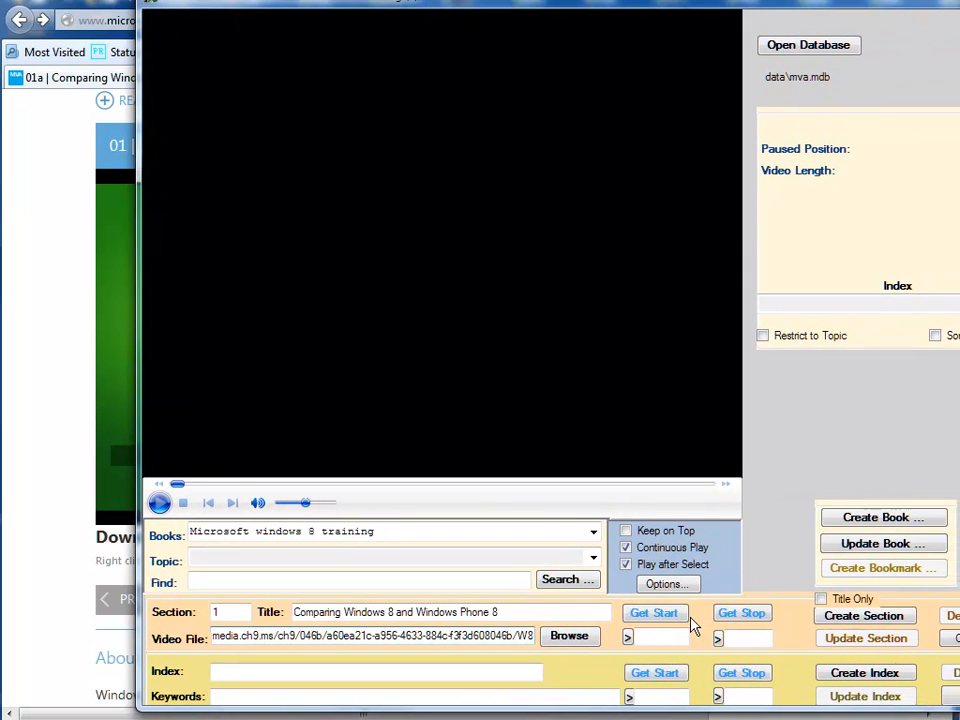
click(662, 634)
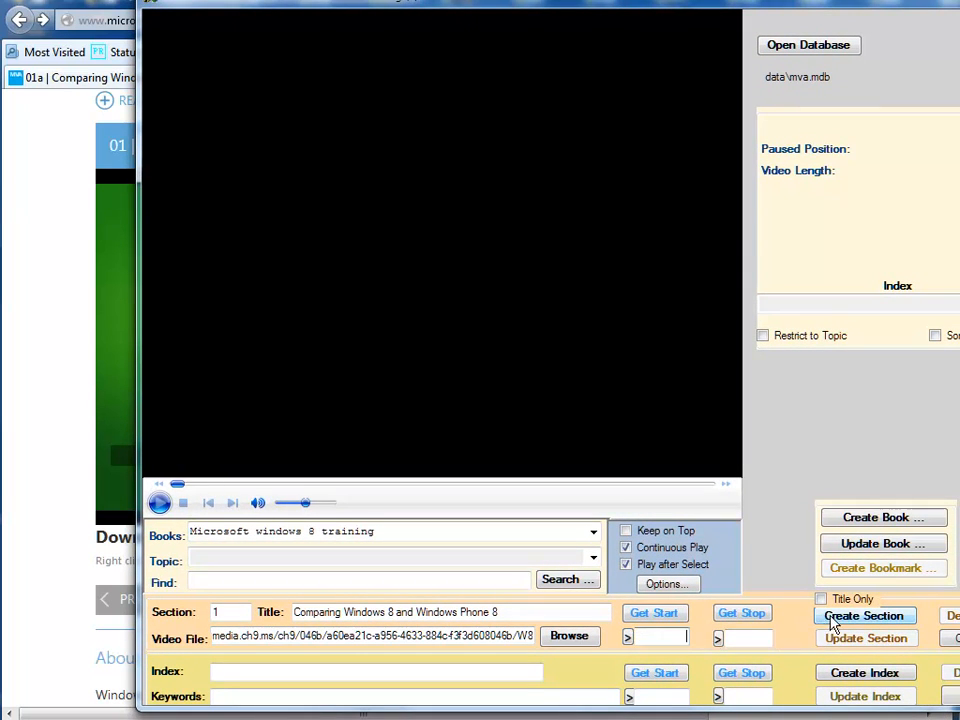
click(831, 620)
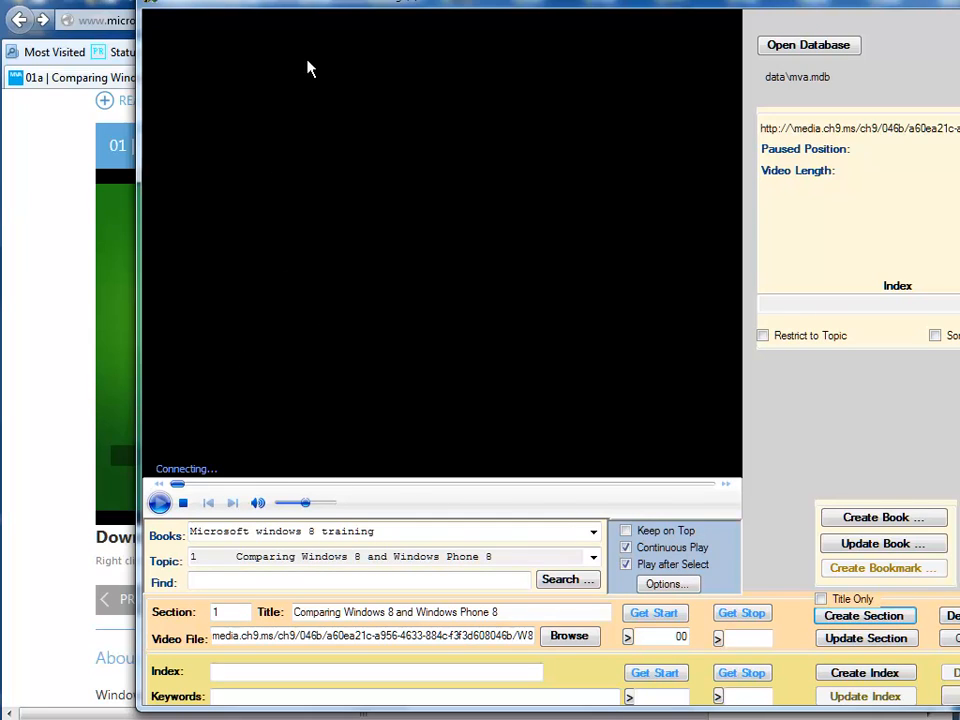
drag(348, 0, 289, 0)
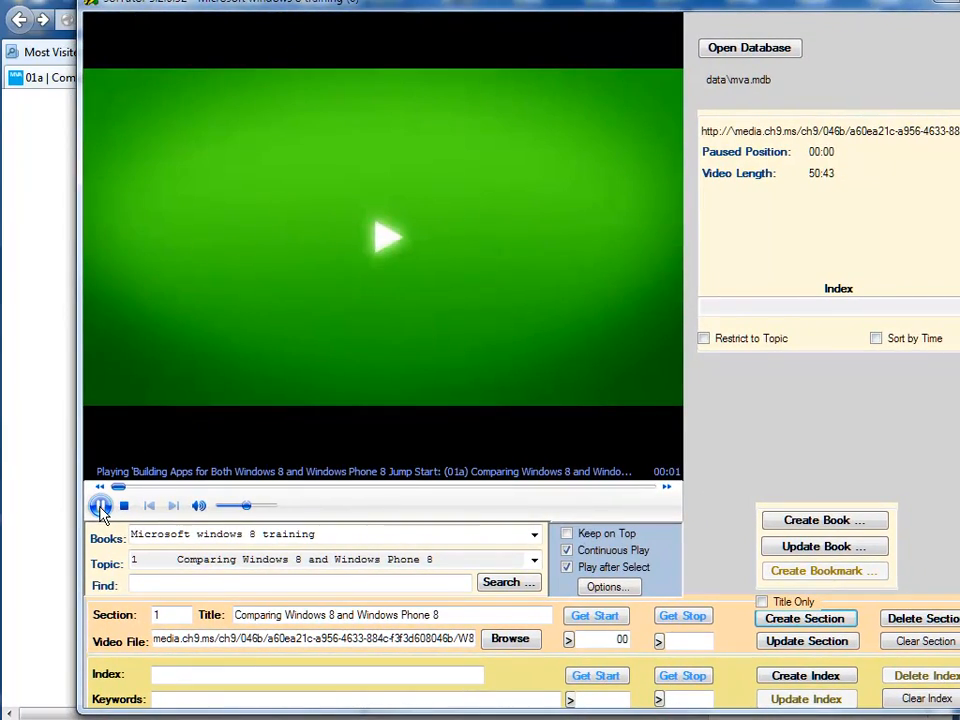
click(100, 506)
Switch to the Notepad notes and copy "windows 8 platform" into SofTutor as the index title.
key(alt+Tab)
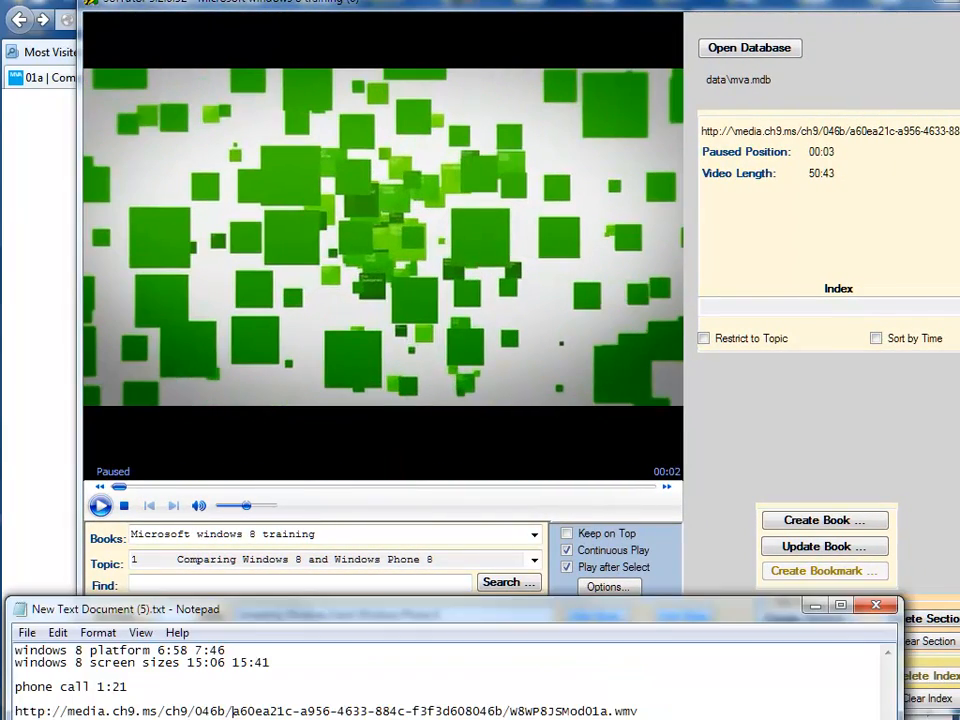
drag(250, 614, 295, 437)
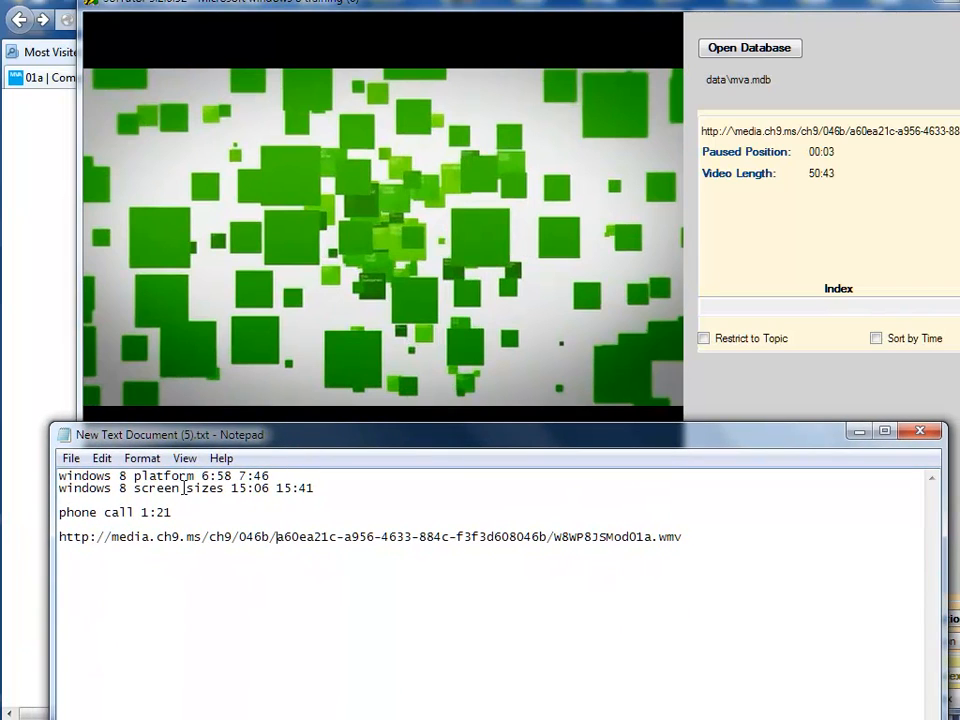
drag(186, 443, 197, 692)
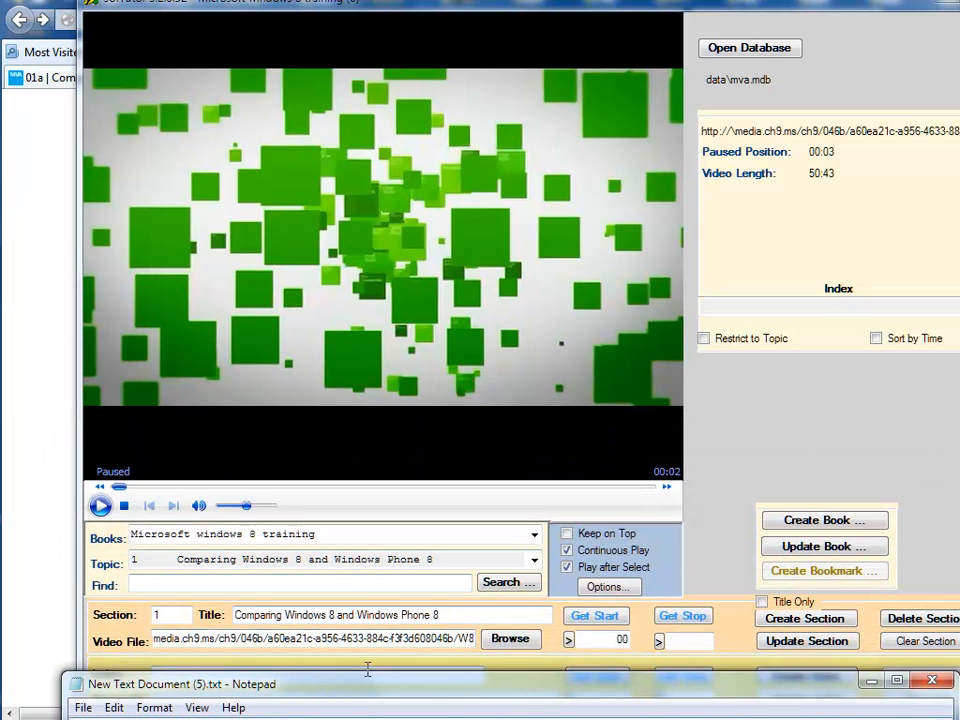
drag(386, 690, 489, 98)
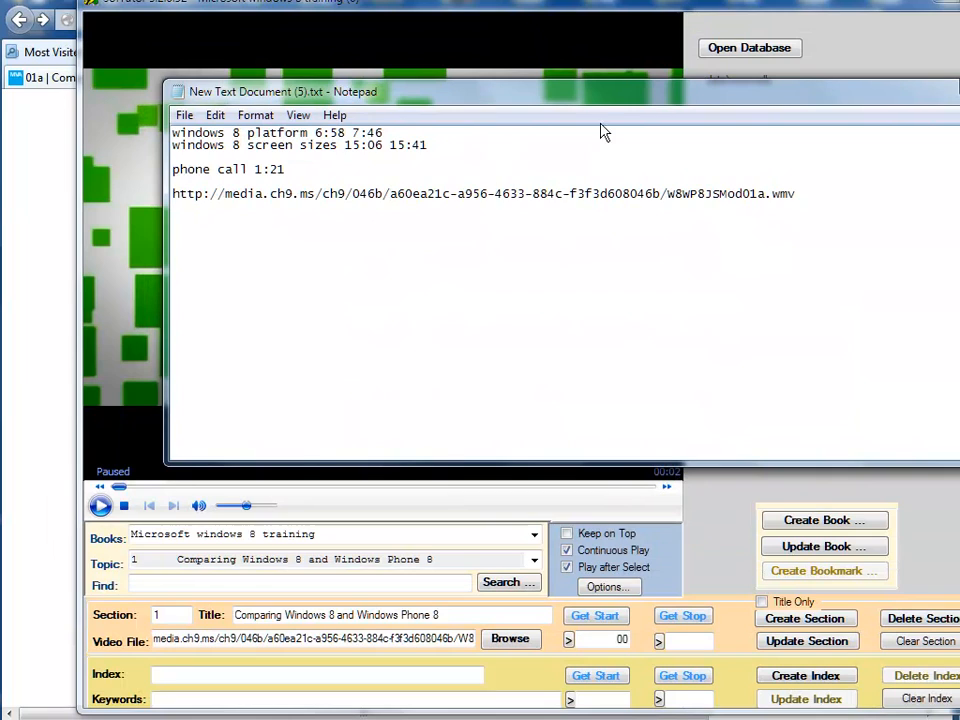
drag(440, 91, 460, 92)
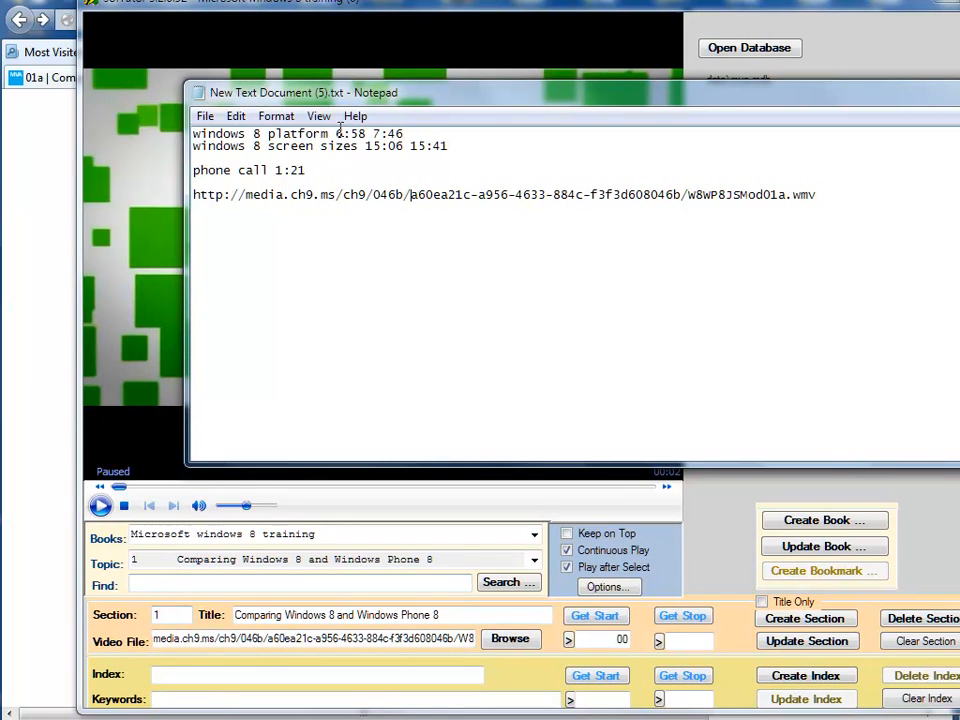
drag(331, 133, 186, 137)
key(ctrl+c)
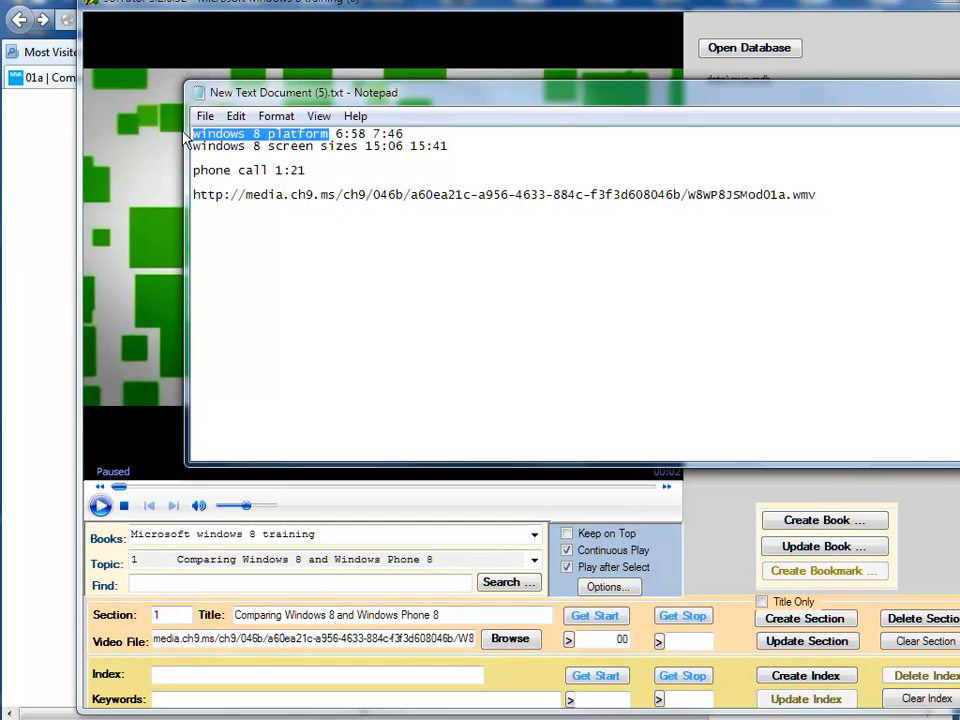
click(185, 675)
key(ctrl+v)
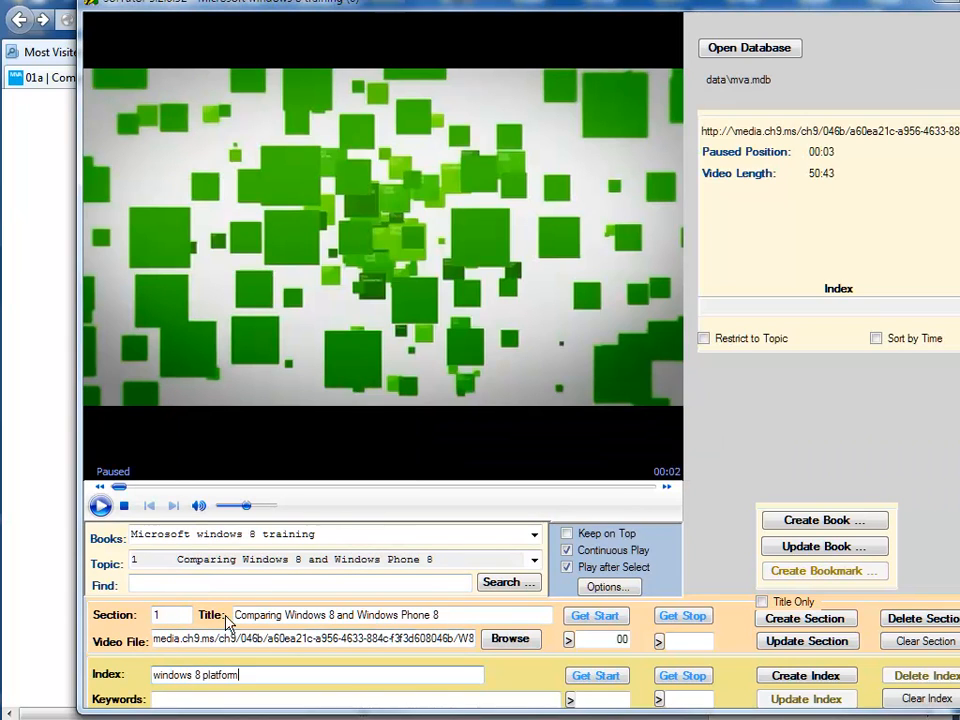
Copy the start time 6:58 and stop time 7:46 from the notes, create the index entry, and pause its playback.
key(alt+Tab)
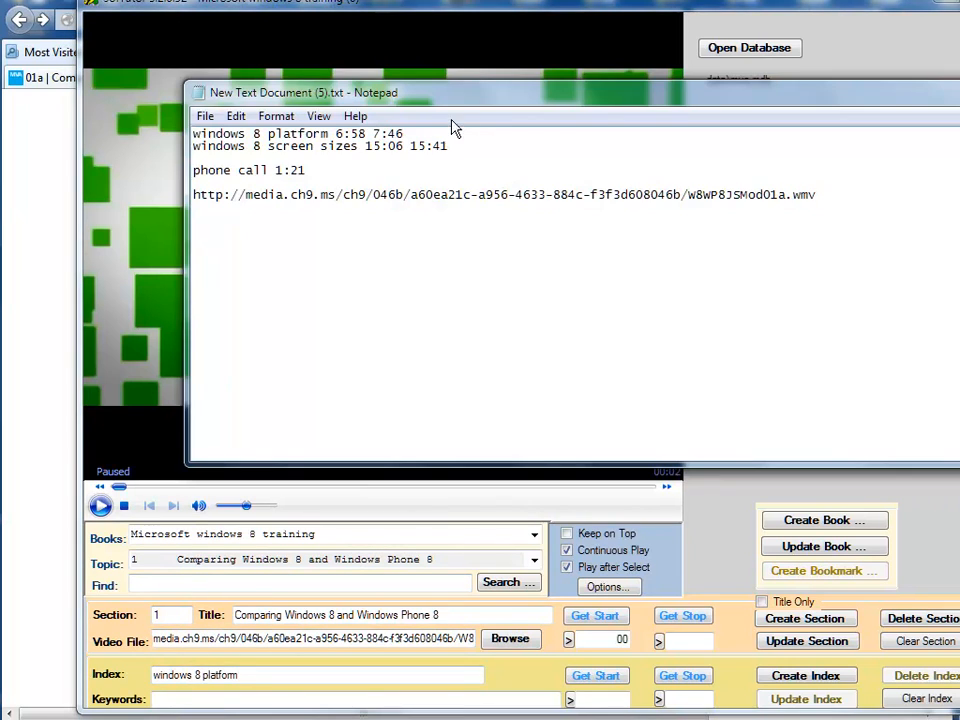
drag(338, 132, 353, 135)
click(605, 698)
text(6:58)
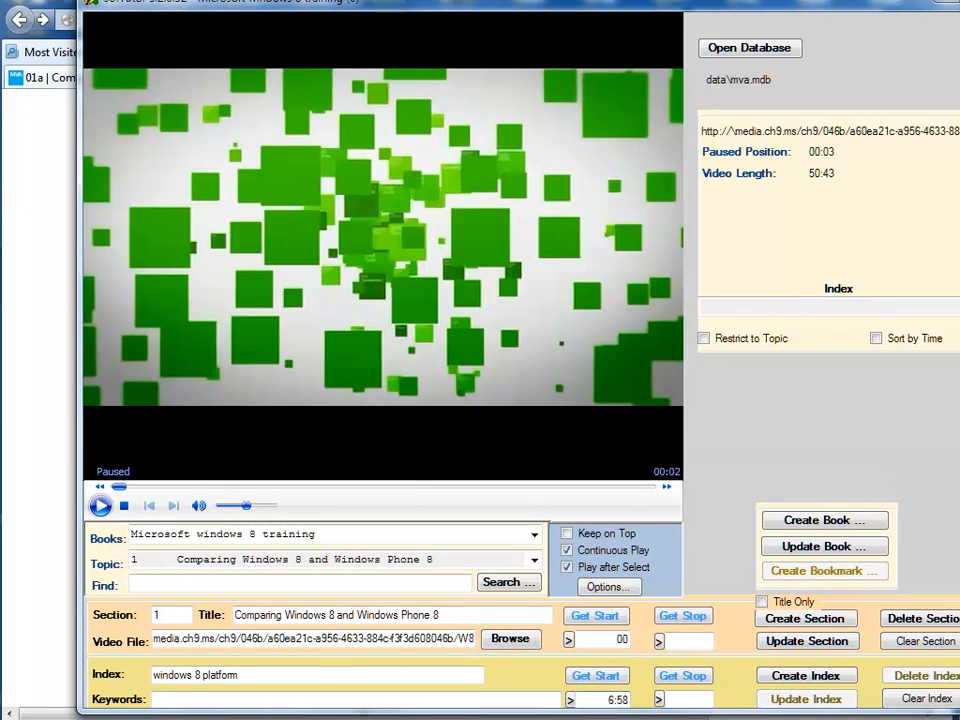
key(alt+Tab)
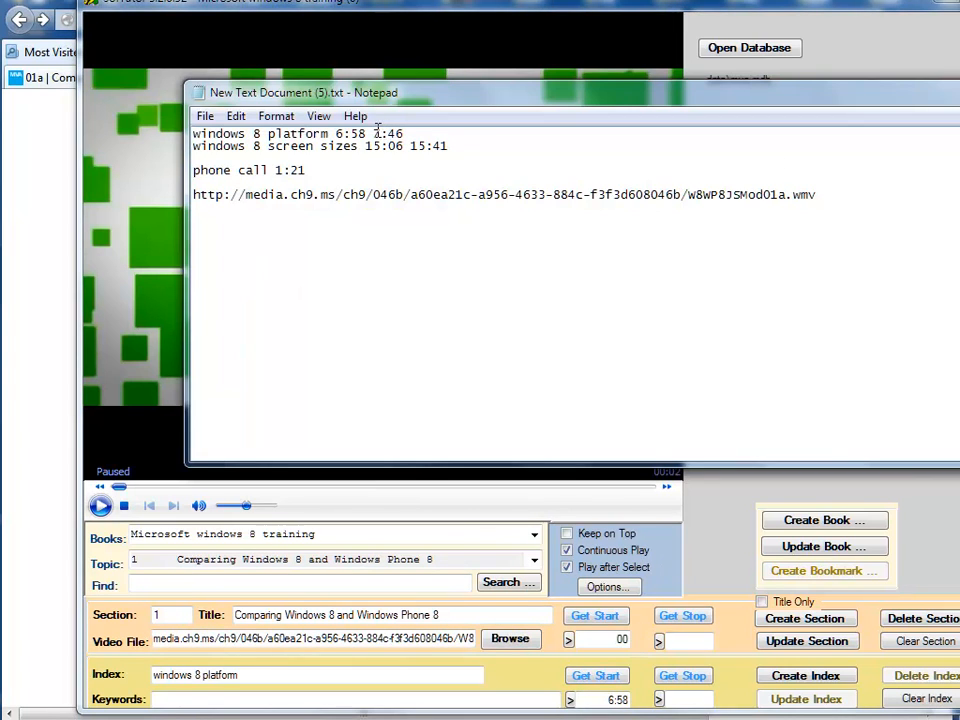
drag(375, 133, 408, 134)
key(ctrl+c)
click(697, 698)
key(ctrl+v)
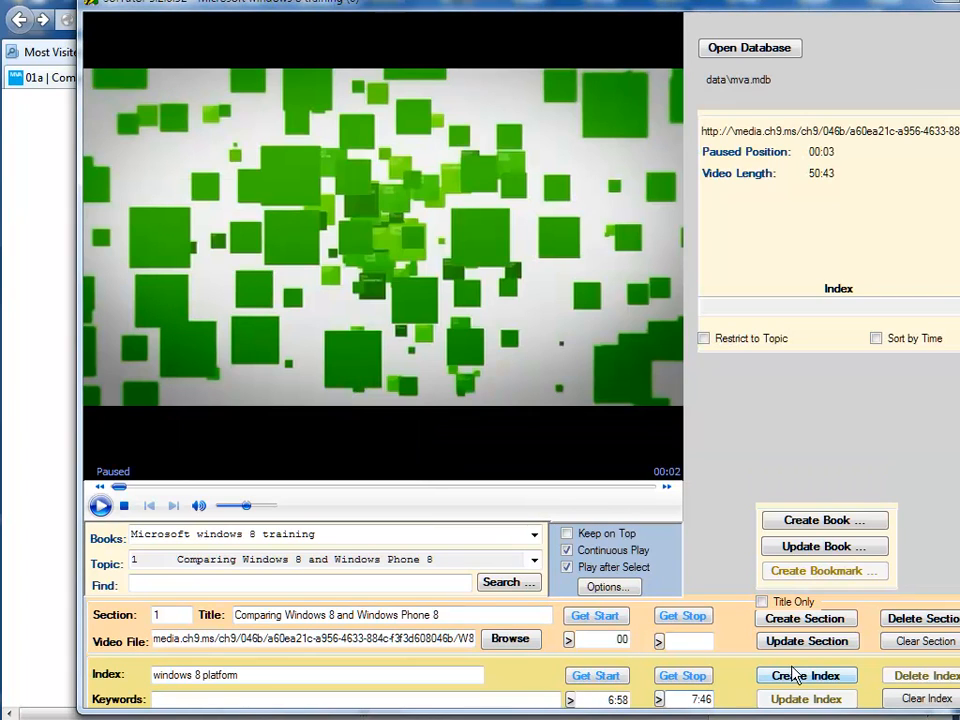
click(787, 684)
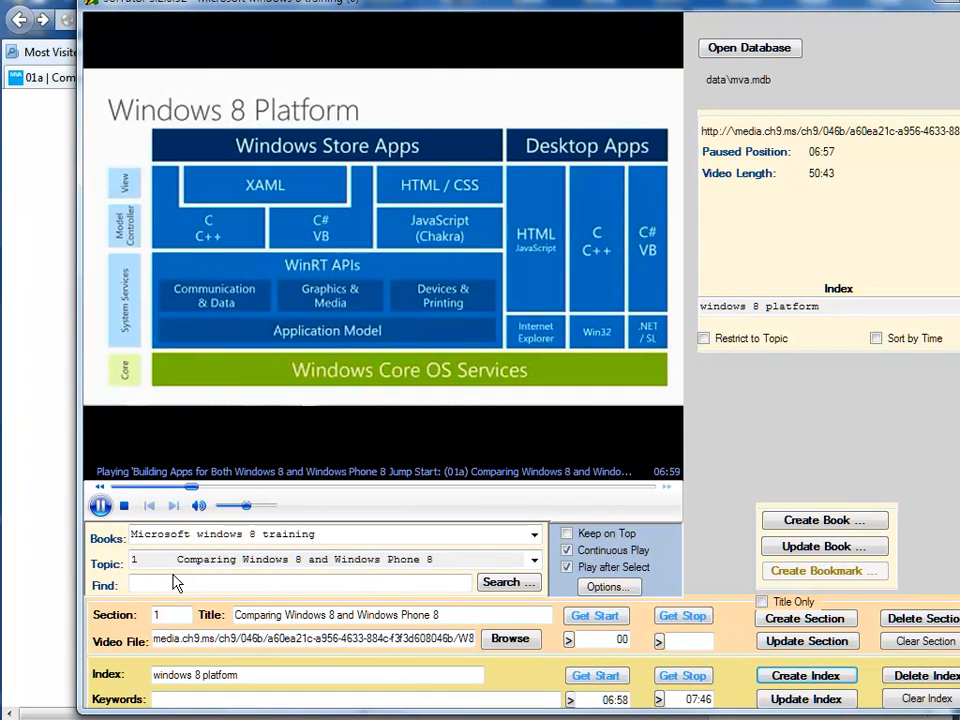
click(100, 505)
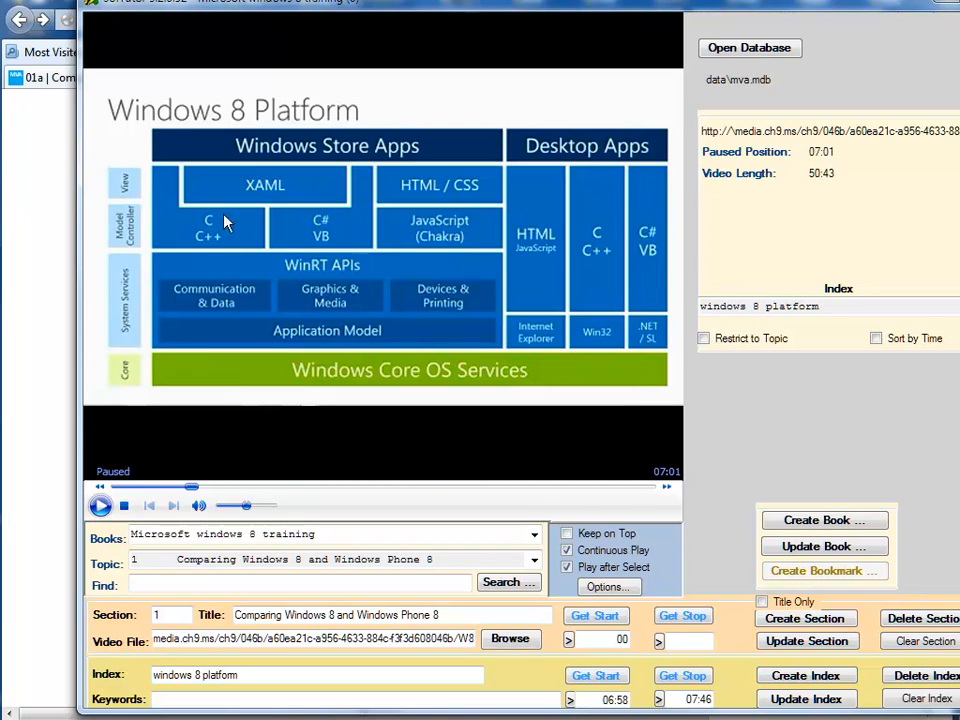
Replace the index title with "windows 8 screen sizes" copied from the Notepad notes.
key(alt+Tab)
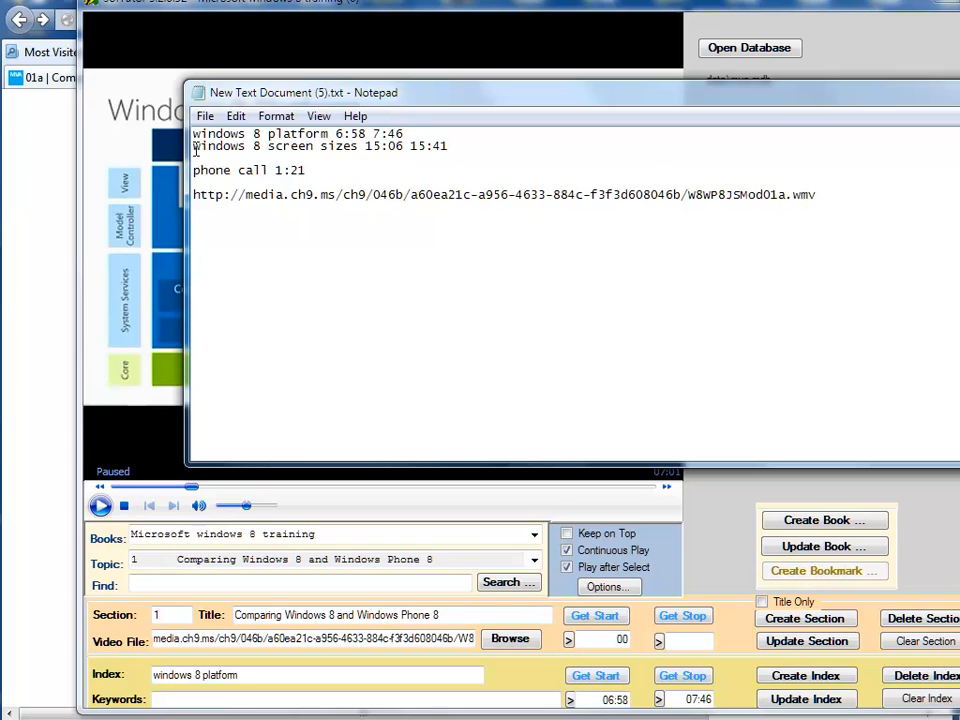
drag(193, 146, 352, 142)
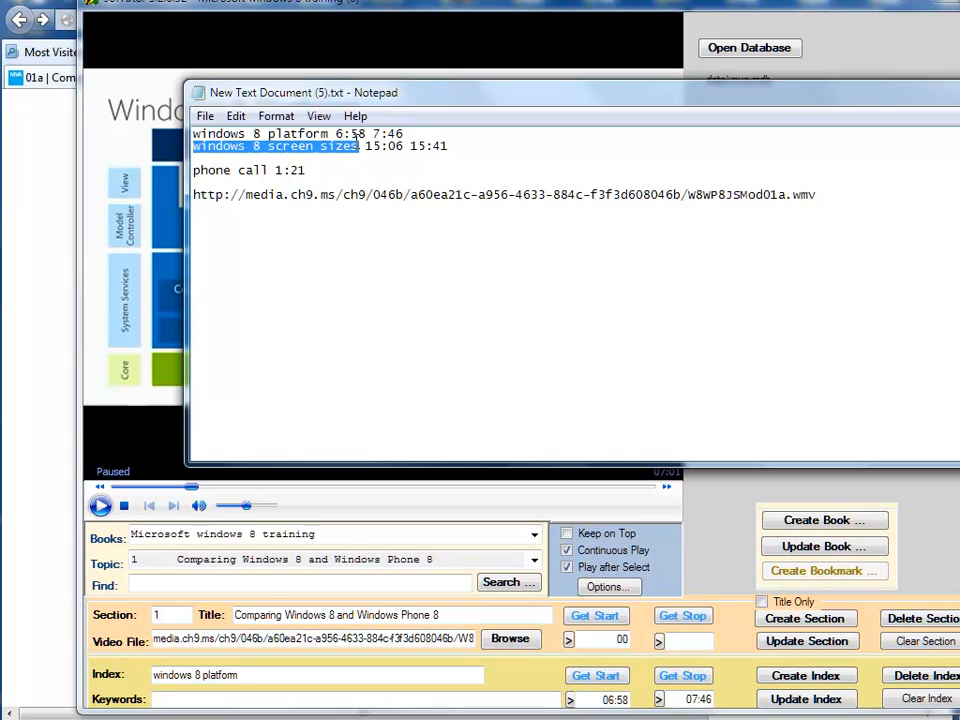
key(ctrl+c)
click(262, 675)
key(ctrl+v)
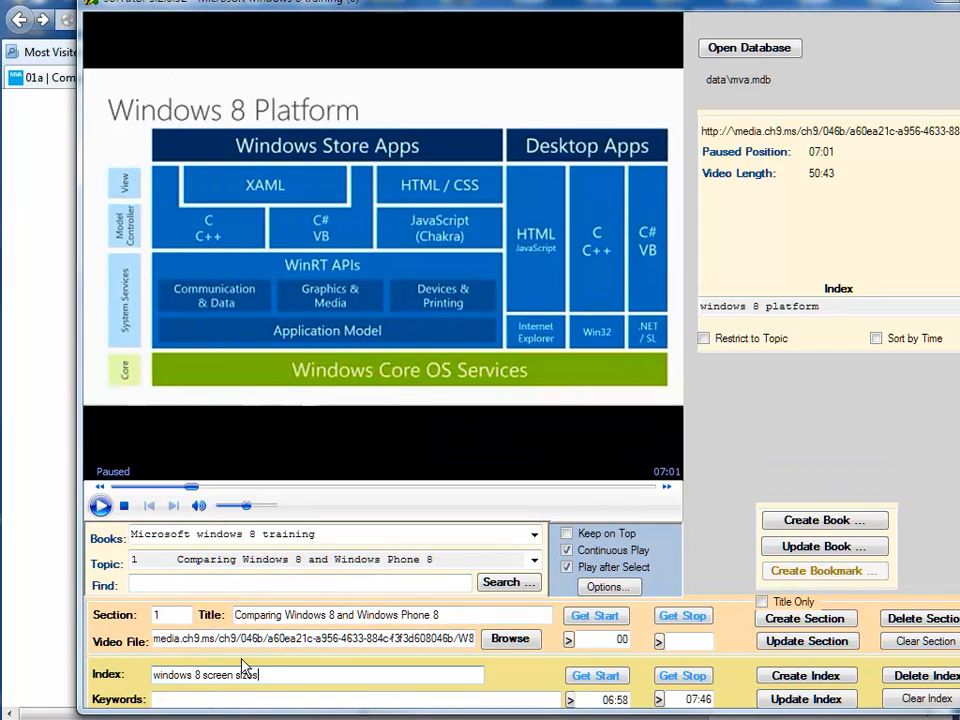
Copy the start time 15:06 and stop time 15:41 from the notes, create the index entry, and pause its playback.
key(alt+Tab)
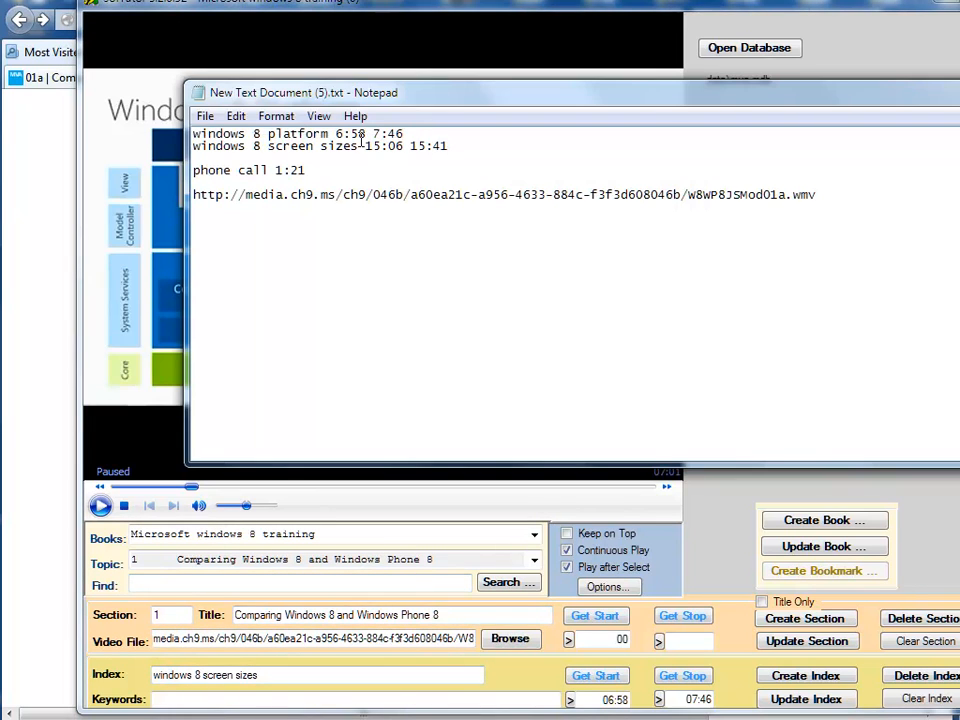
drag(366, 146, 398, 142)
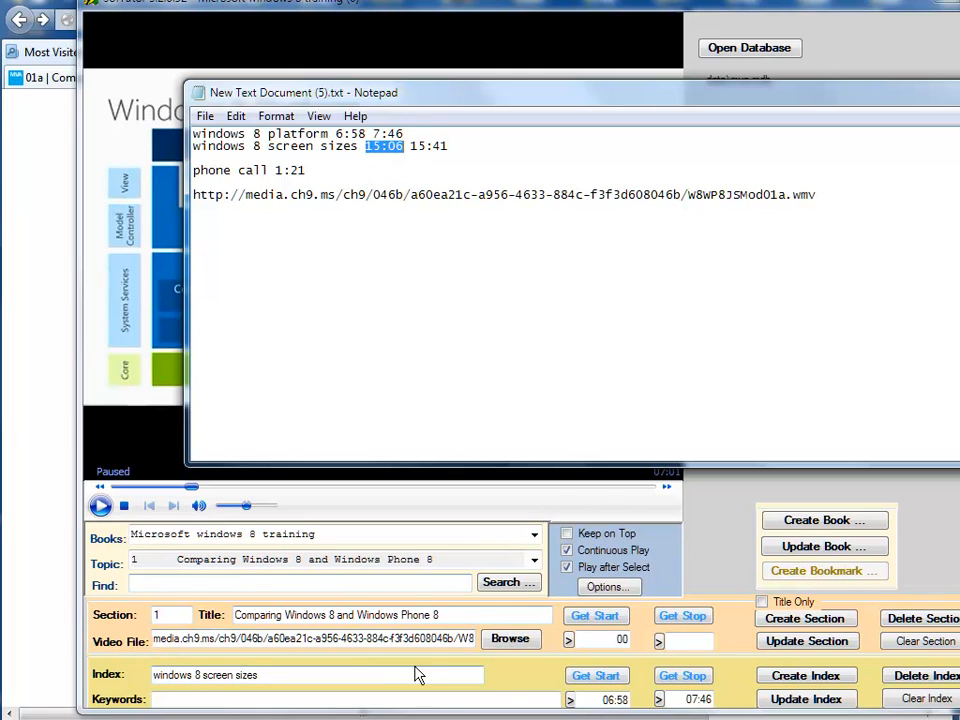
drag(589, 701, 636, 699)
key(ctrl+v)
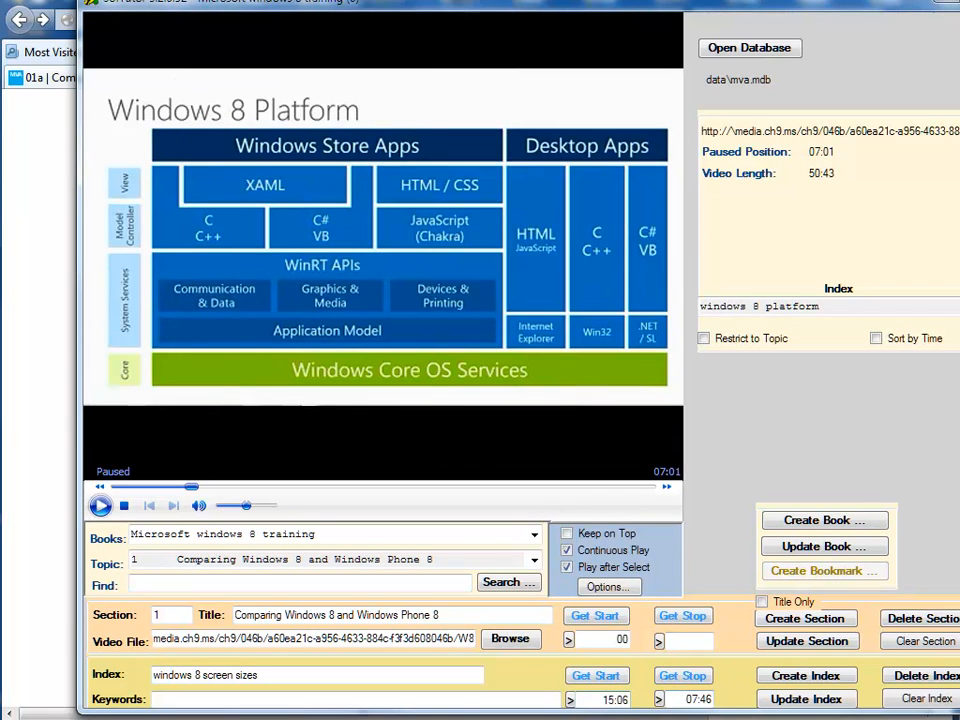
key(alt+Tab)
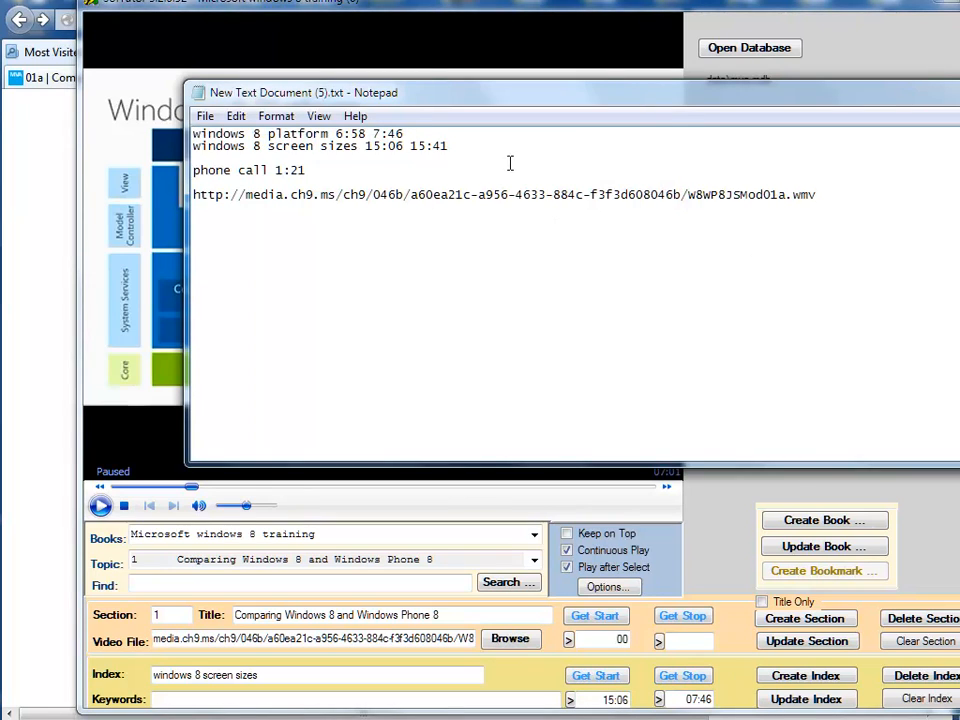
drag(411, 145, 457, 145)
click(688, 699)
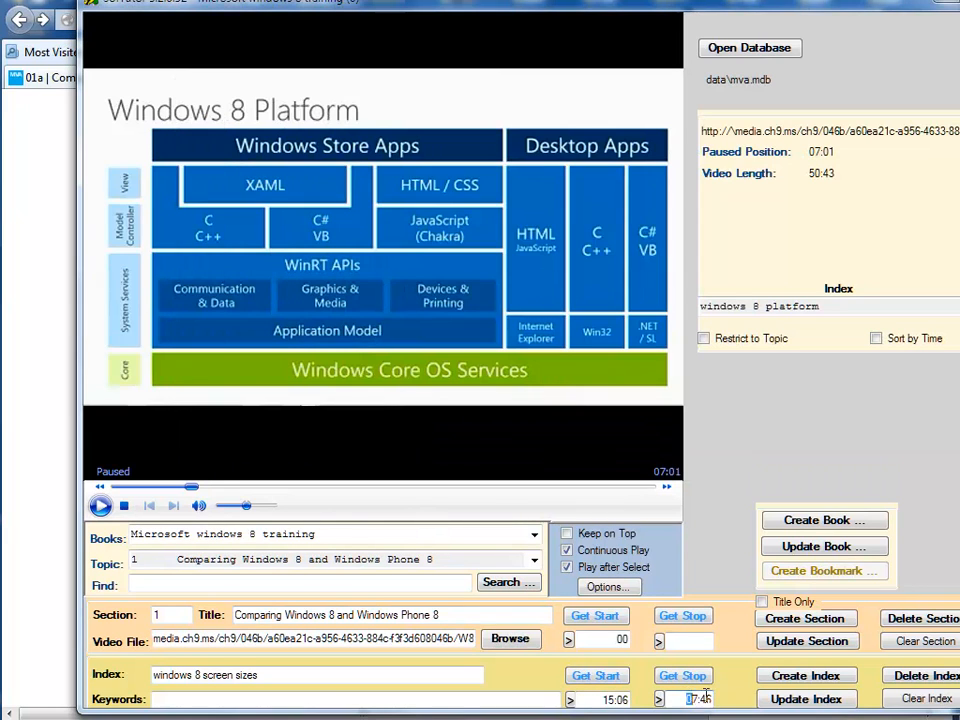
key(ctrl+v)
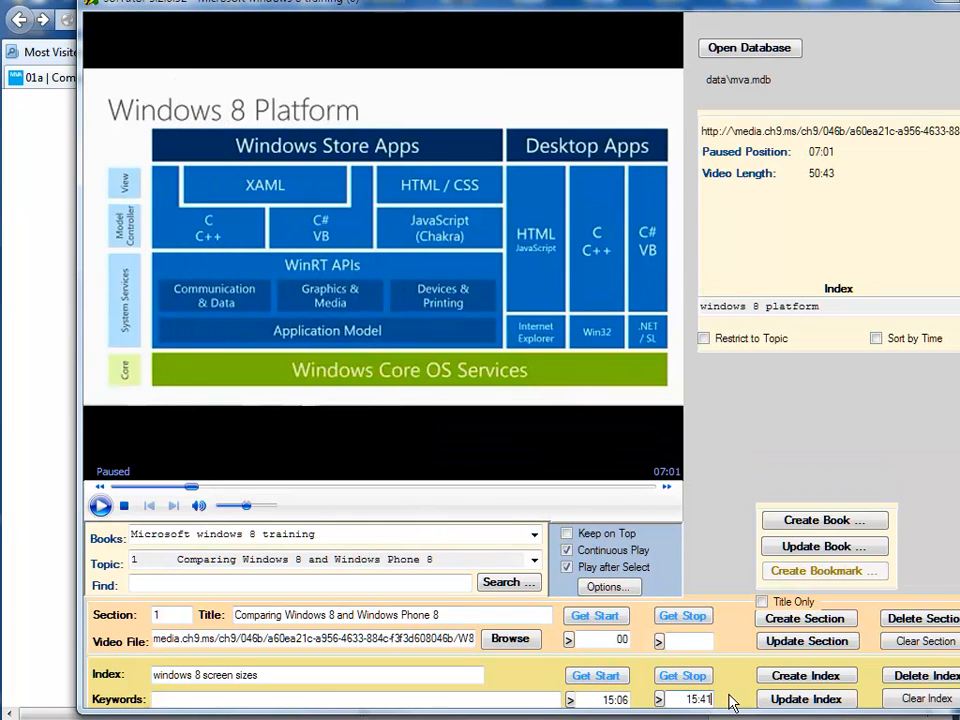
click(806, 678)
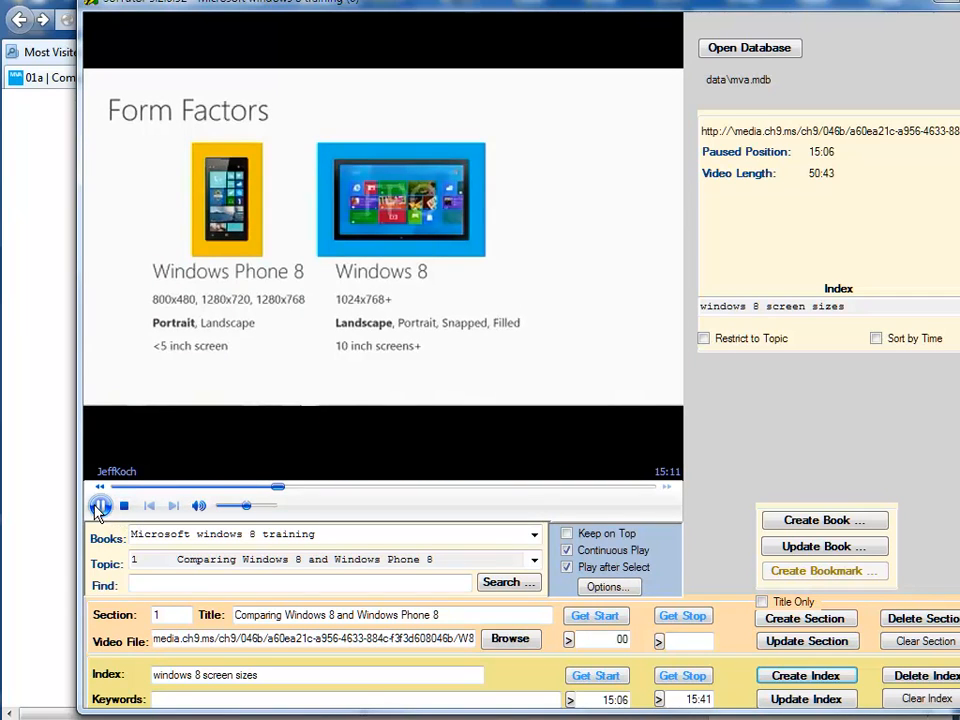
click(99, 507)
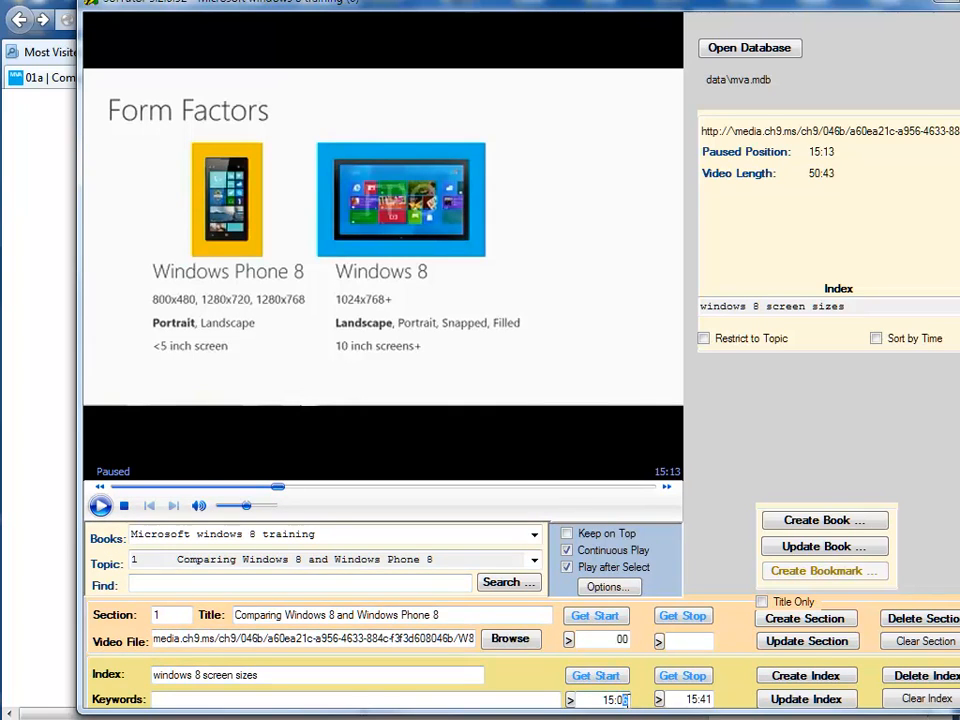
Update the screen sizes index entry with a start time of 15:13, then play and pause the video.
drag(620, 700, 631, 703)
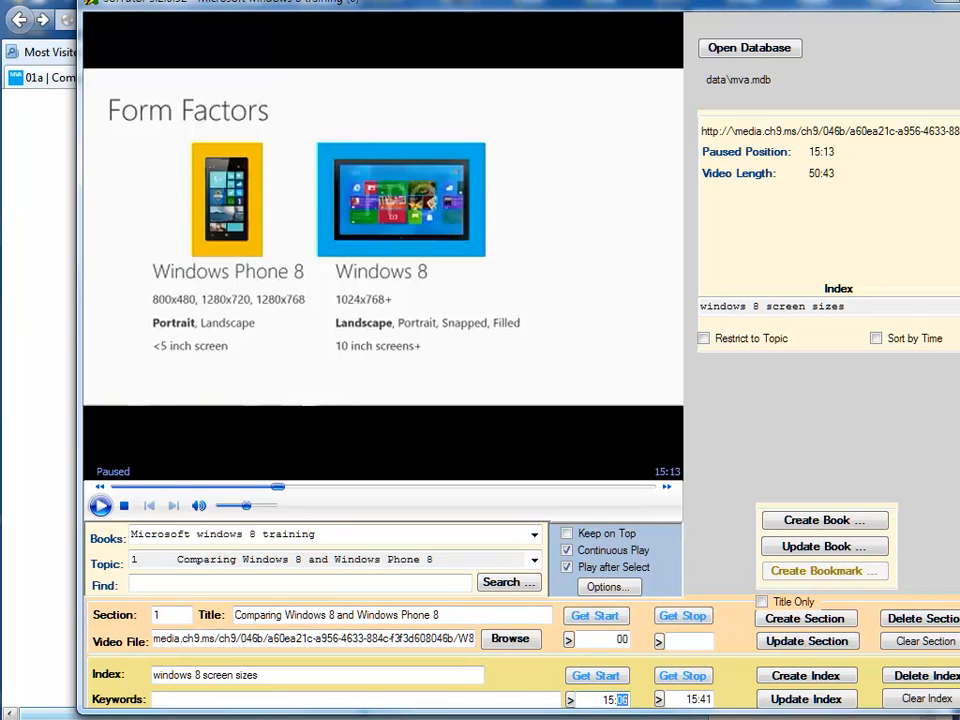
text(13)
click(823, 706)
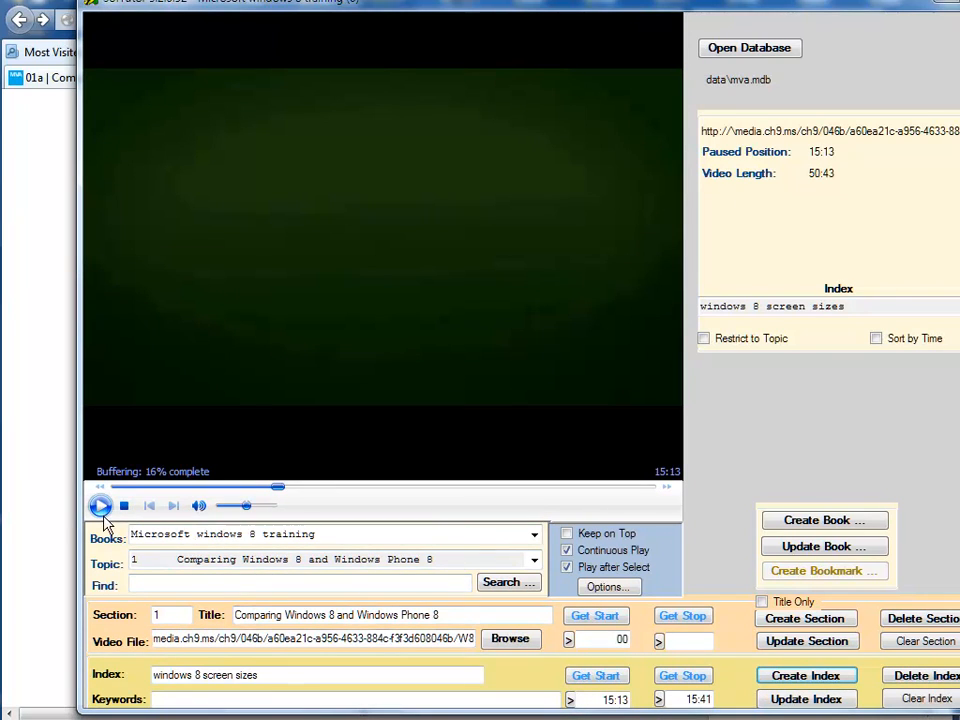
click(102, 508)
click(100, 507)
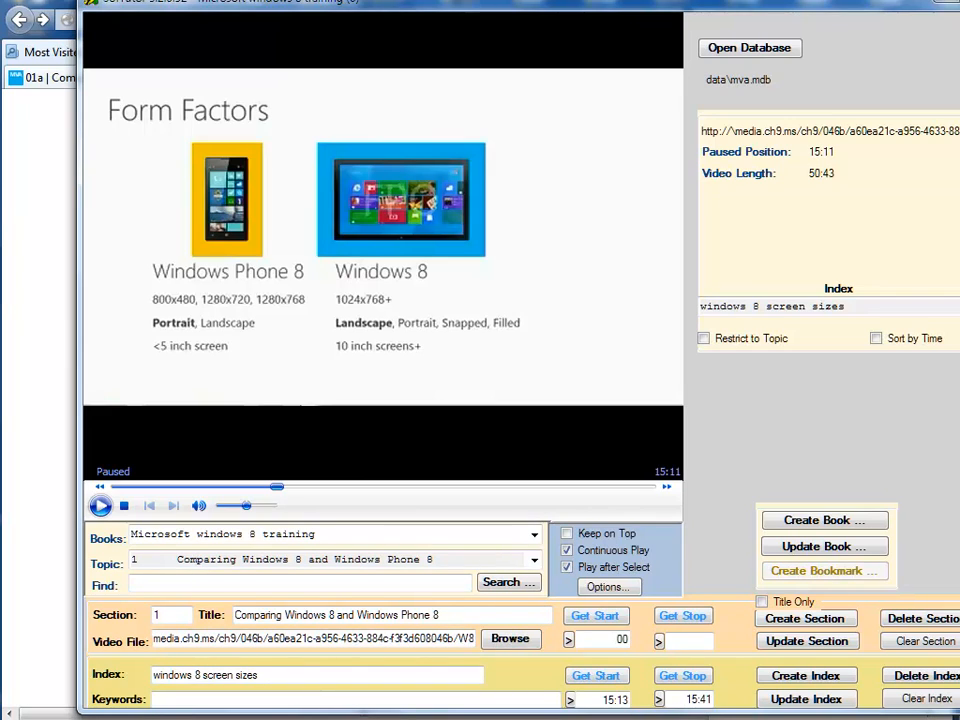
Bring the SofTutor authoring window's title bar into view and close the window.
drag(366, 3, 350, 0)
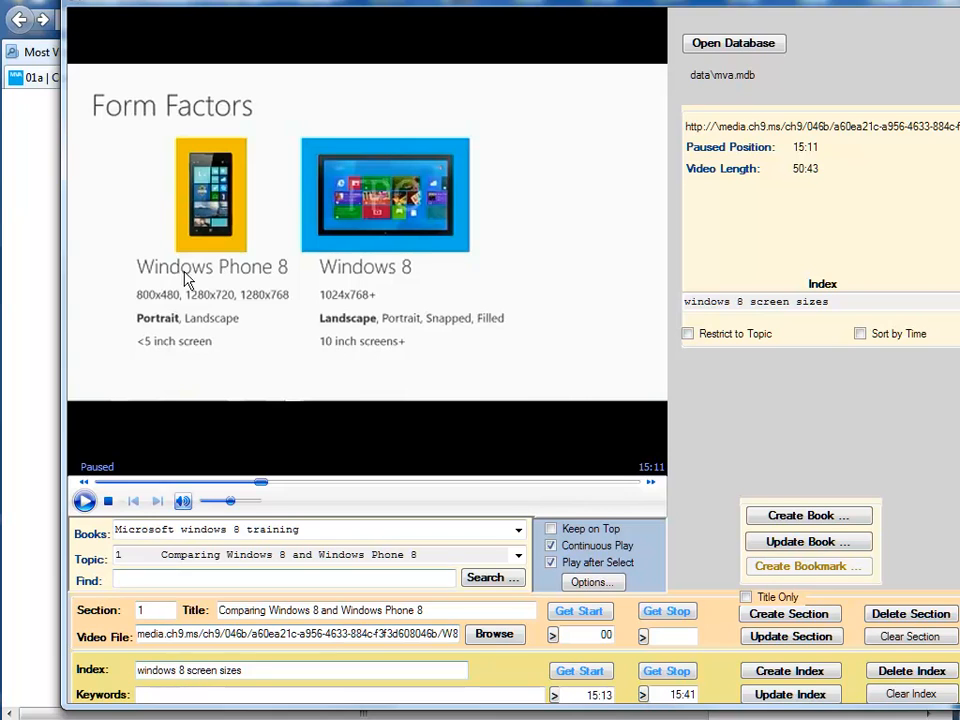
drag(205, 18, 185, 24)
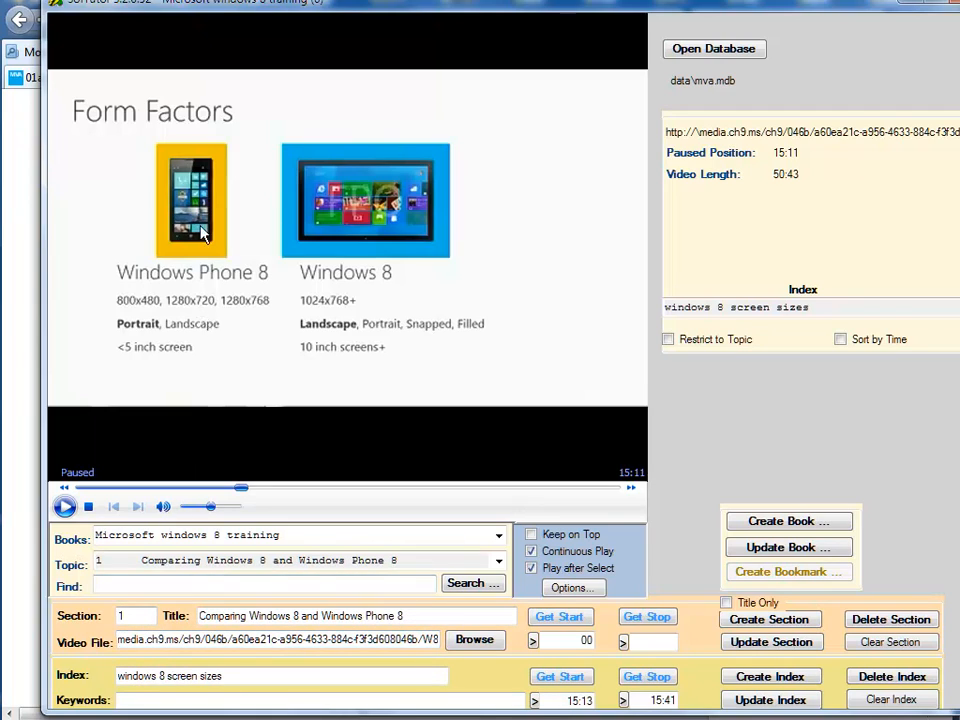
drag(218, 5, 215, 12)
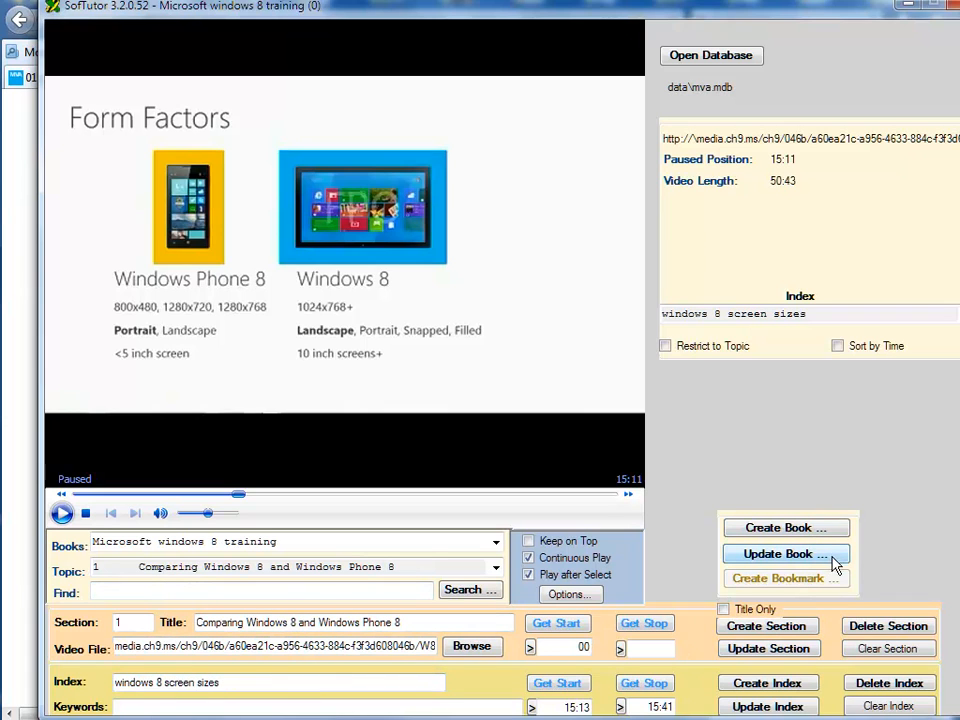
click(954, 6)
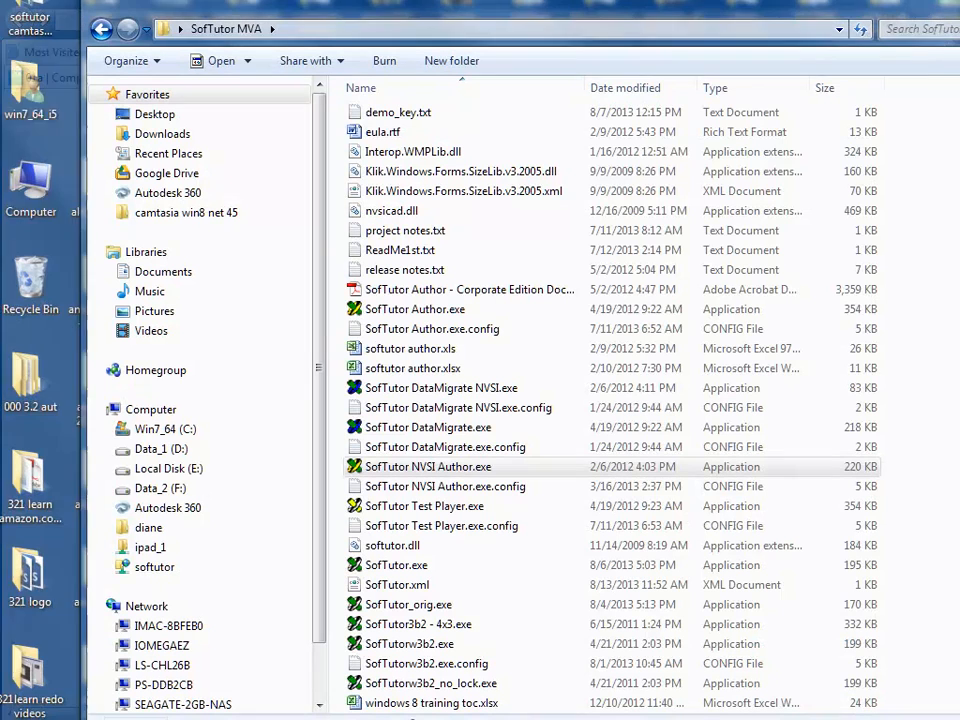
Launch SofTutor Test Player.exe from the SofTutor MVA folder and open the book "Microsoft windows 8 training".
click(424, 508)
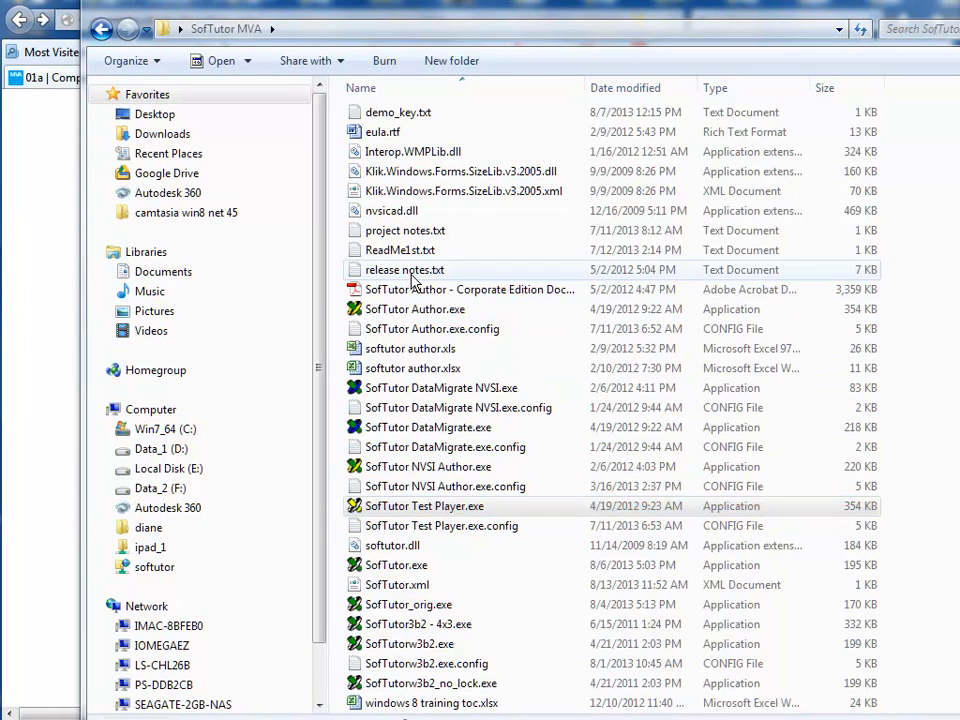
double_click(436, 510)
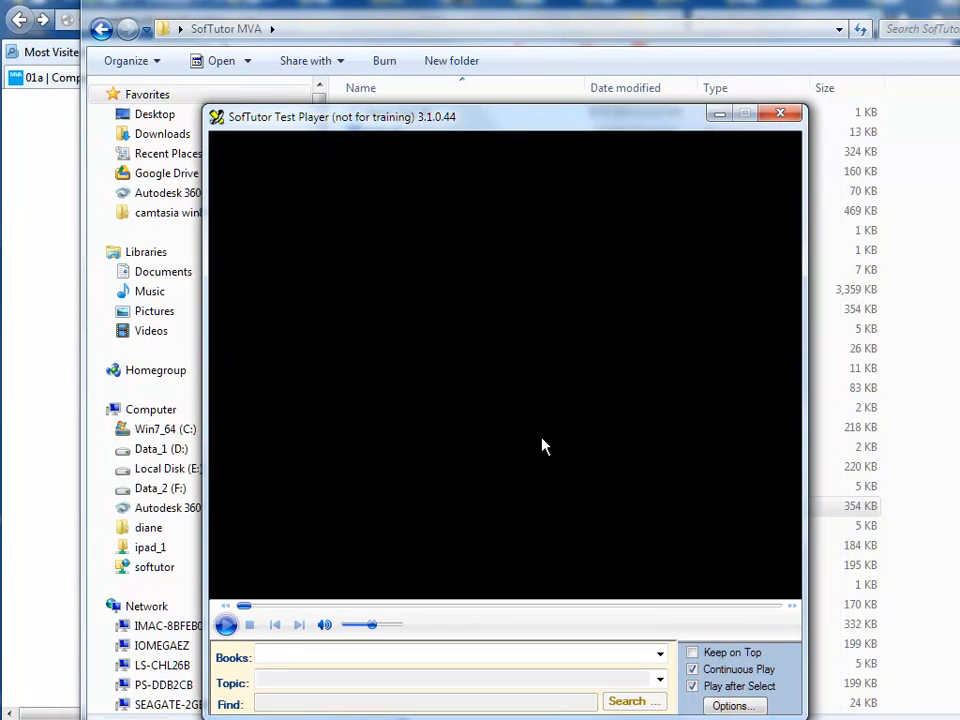
click(664, 654)
click(565, 674)
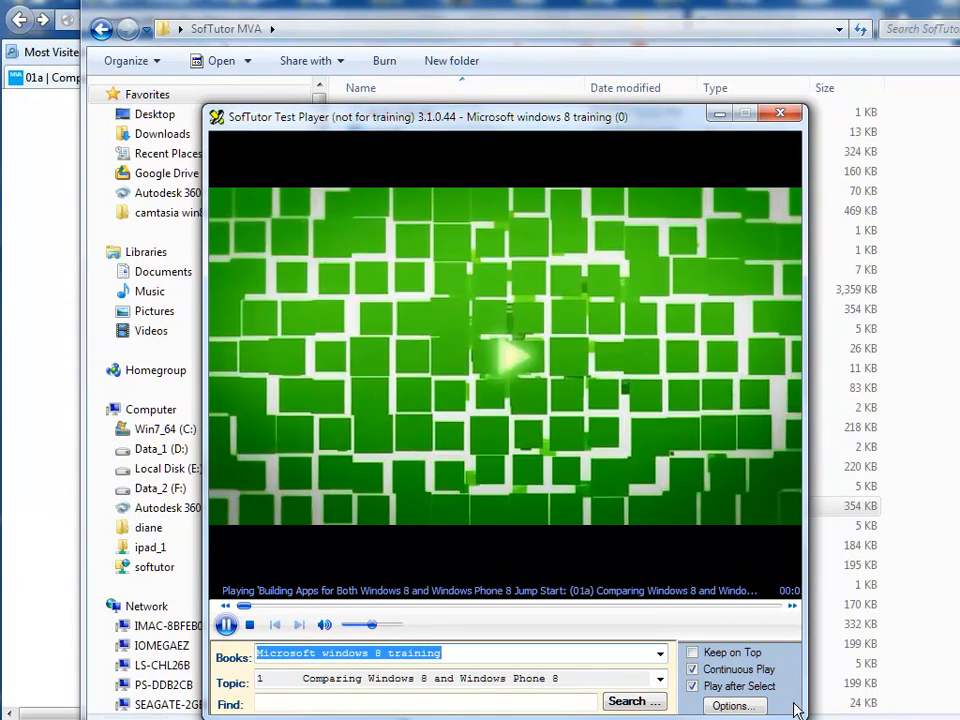
Keep the test player on top of other windows, then shrink and reposition it over Visual Studio, clear of the main editing area.
drag(801, 713, 848, 709)
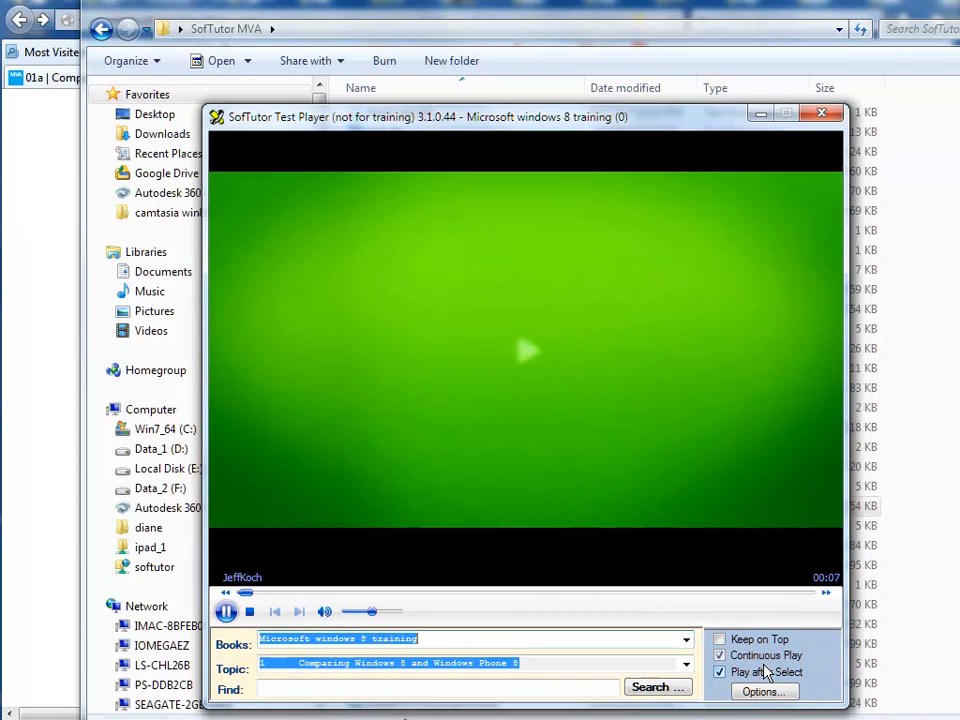
click(719, 639)
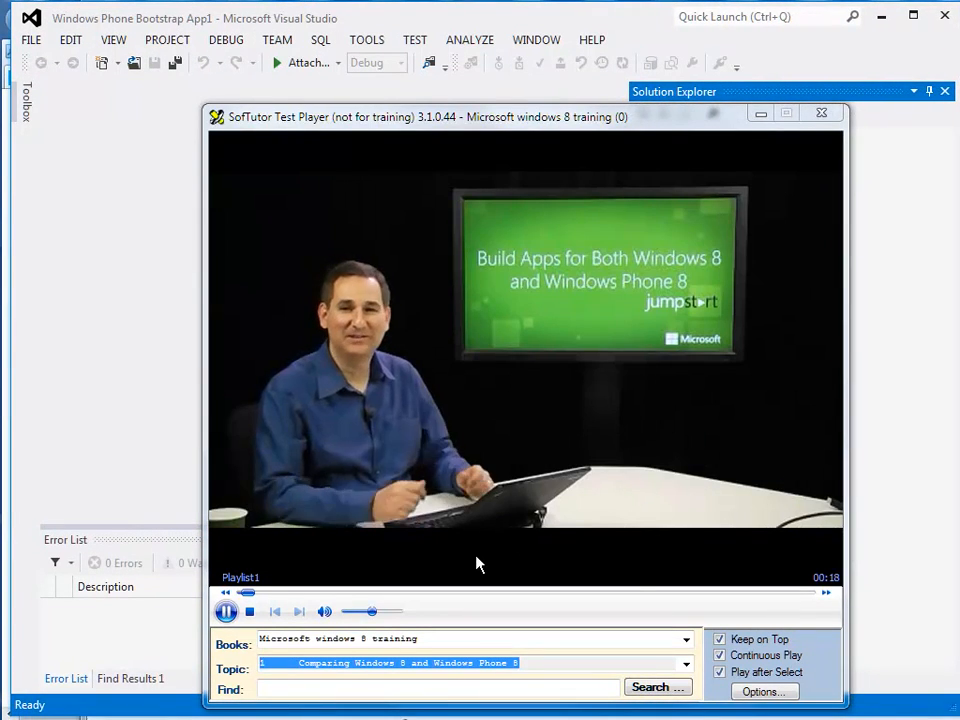
drag(203, 107, 482, 376)
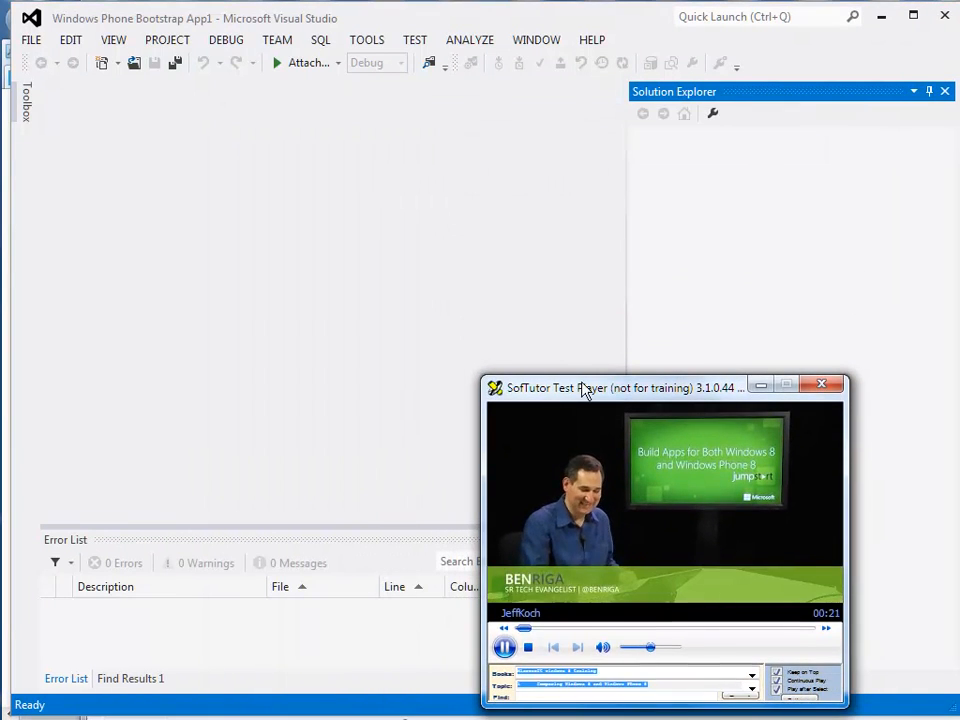
drag(587, 388, 684, 333)
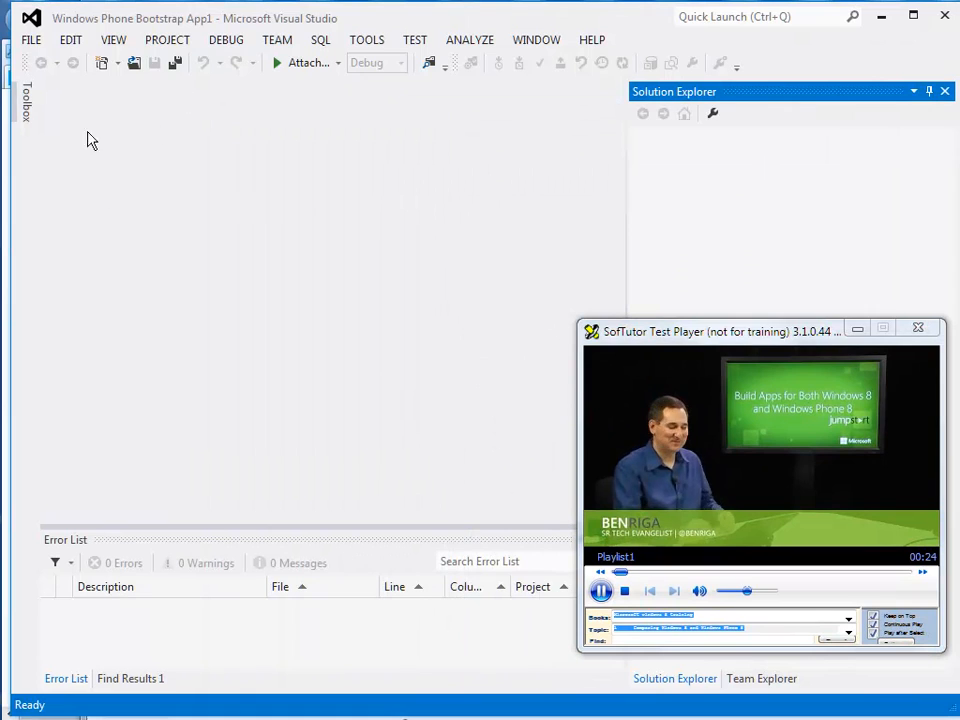
Open the New Project dialog in Visual Studio and pause the training video in the test player.
click(36, 42)
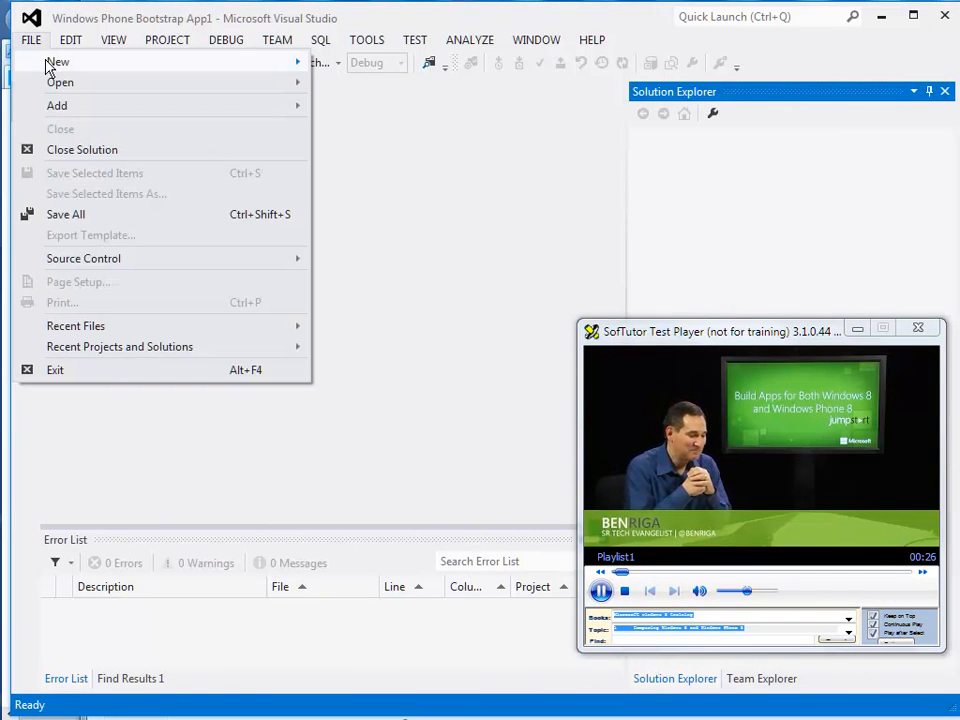
mouse_move(186, 56)
click(352, 62)
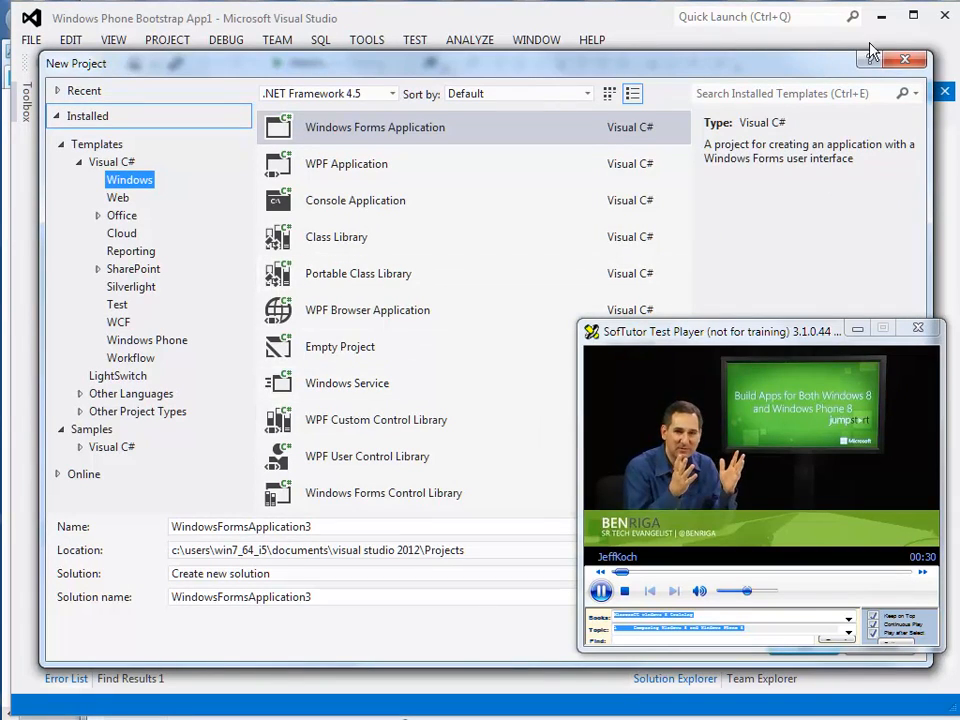
click(601, 590)
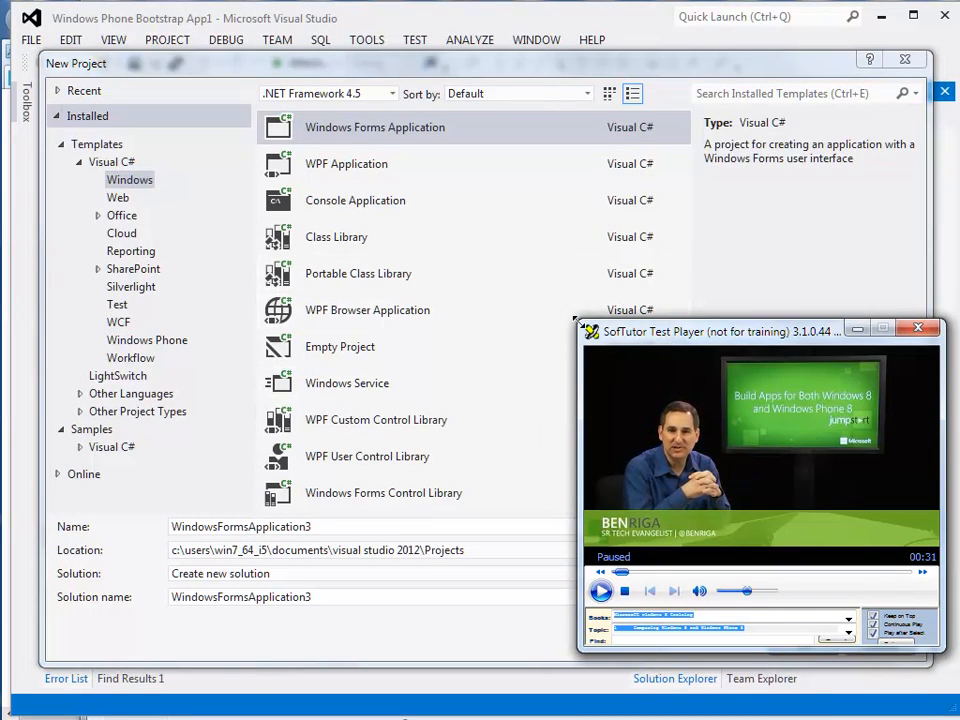
Enlarge the test player over the New Project dialog, leaving the dialog's template categories uncovered.
drag(578, 320, 229, 73)
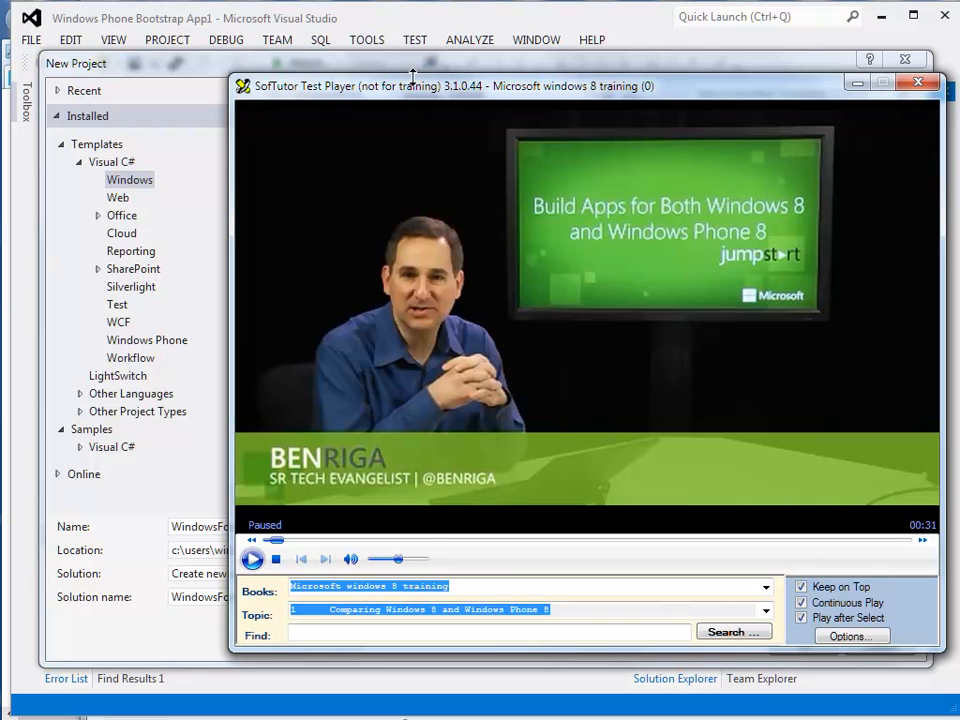
drag(412, 75, 416, 24)
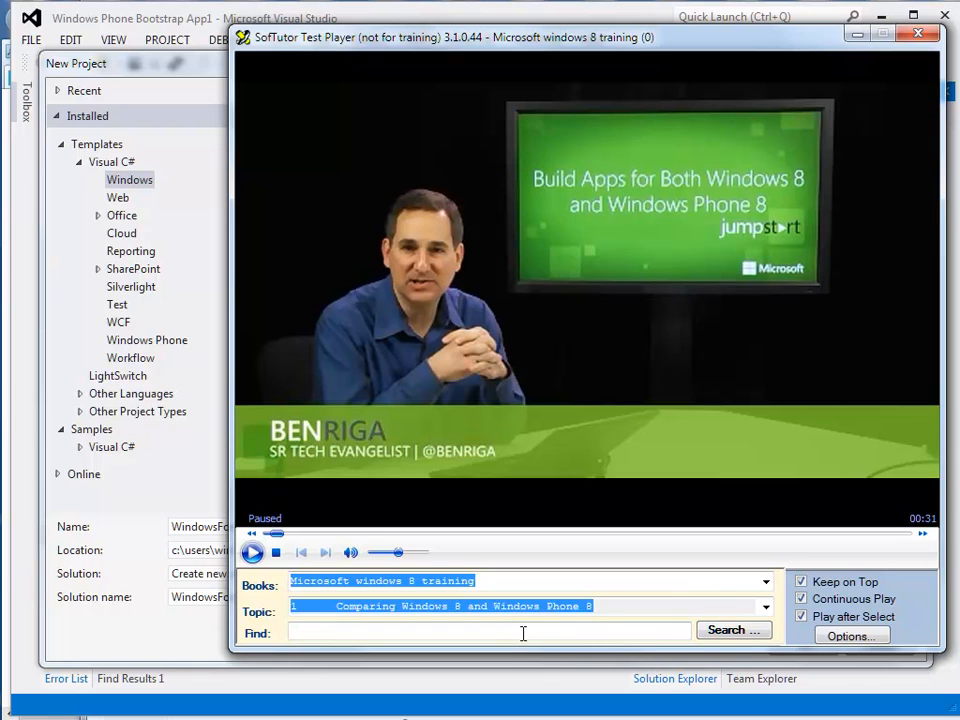
drag(688, 648, 690, 687)
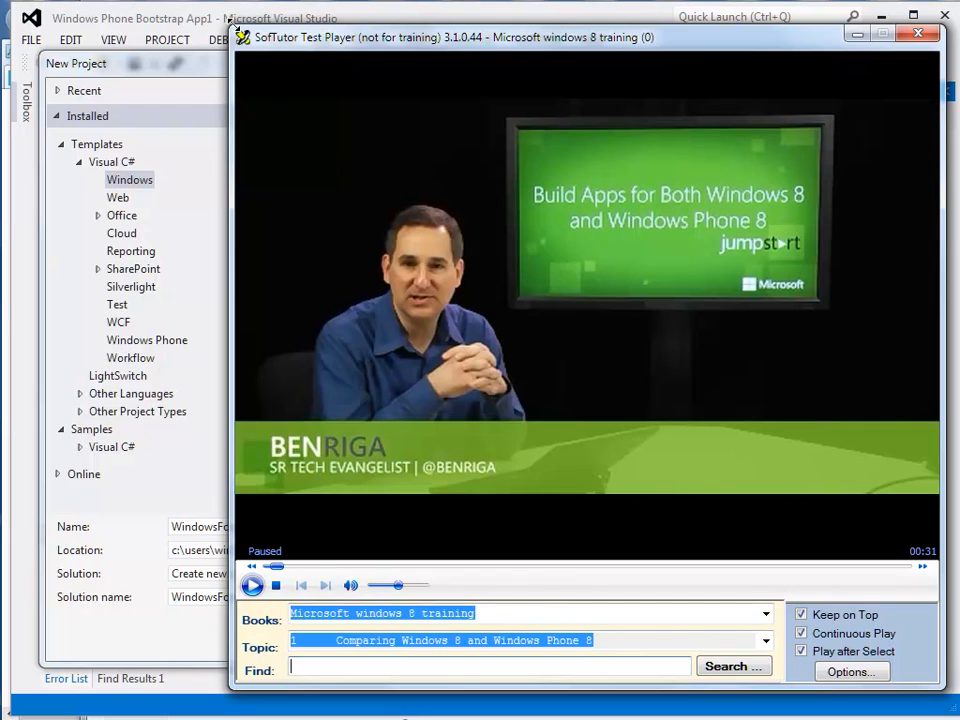
drag(228, 18, 250, 50)
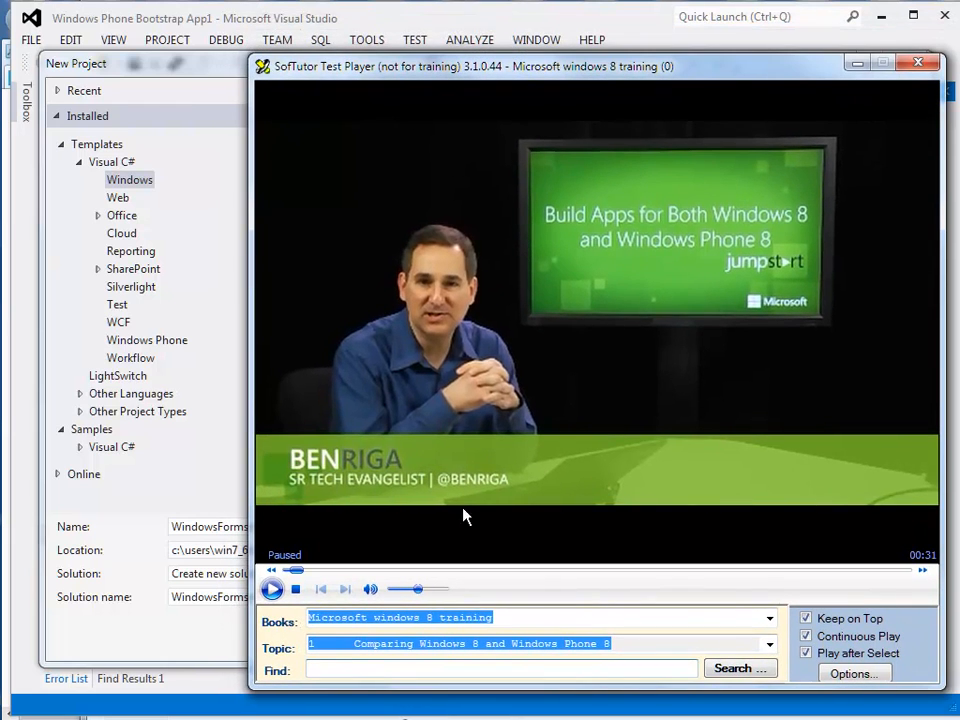
Open the index search, play the "windows 8 screen sizes" entry, and pause its playback.
click(760, 669)
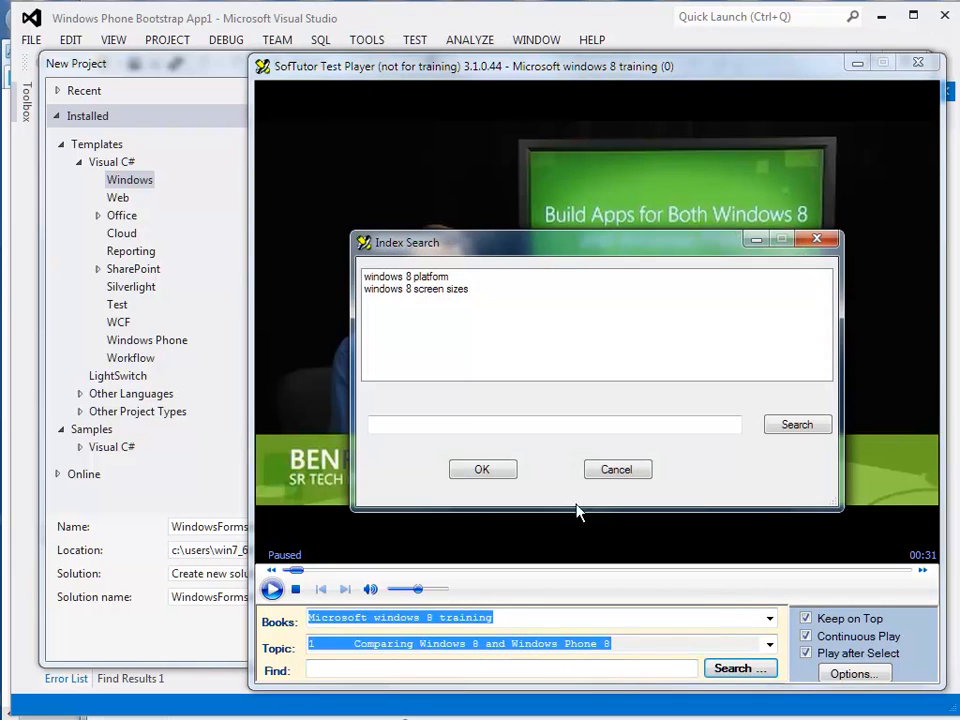
click(424, 294)
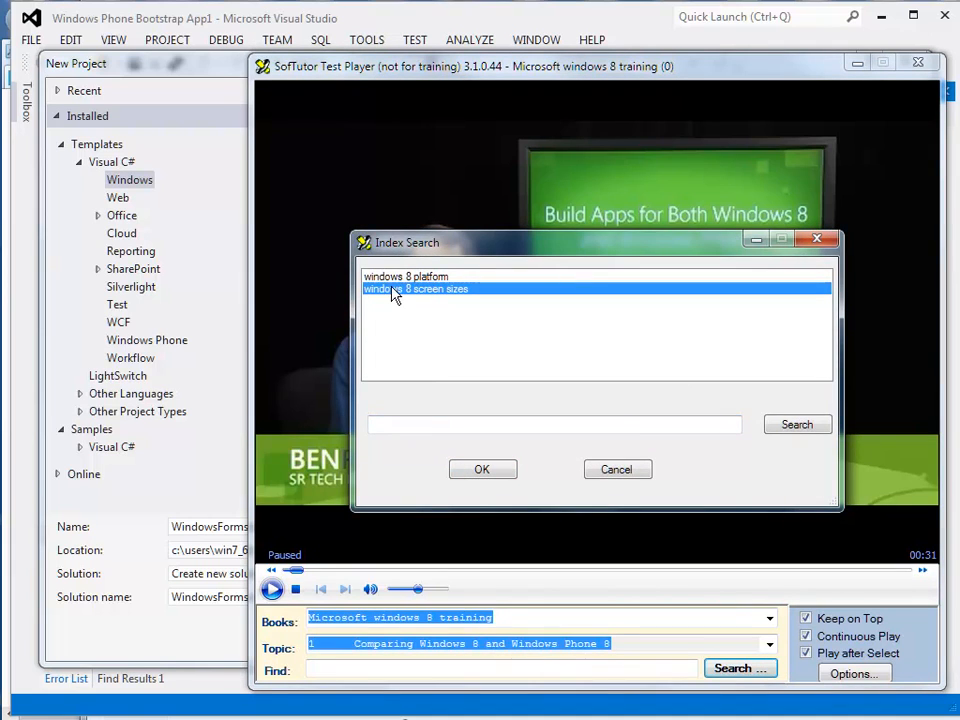
double_click(394, 291)
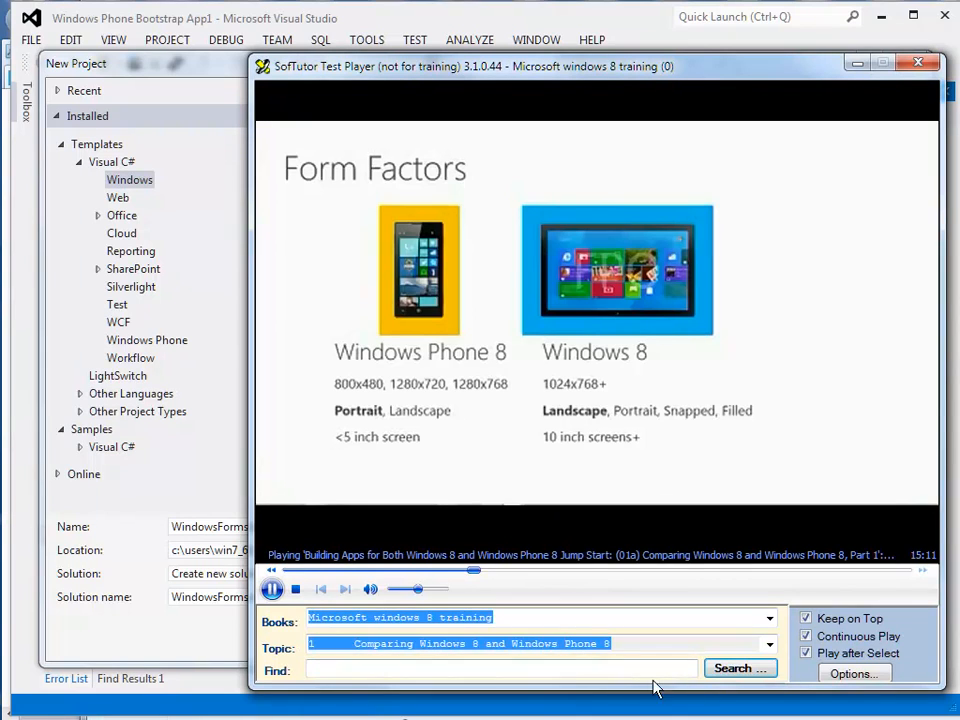
click(271, 590)
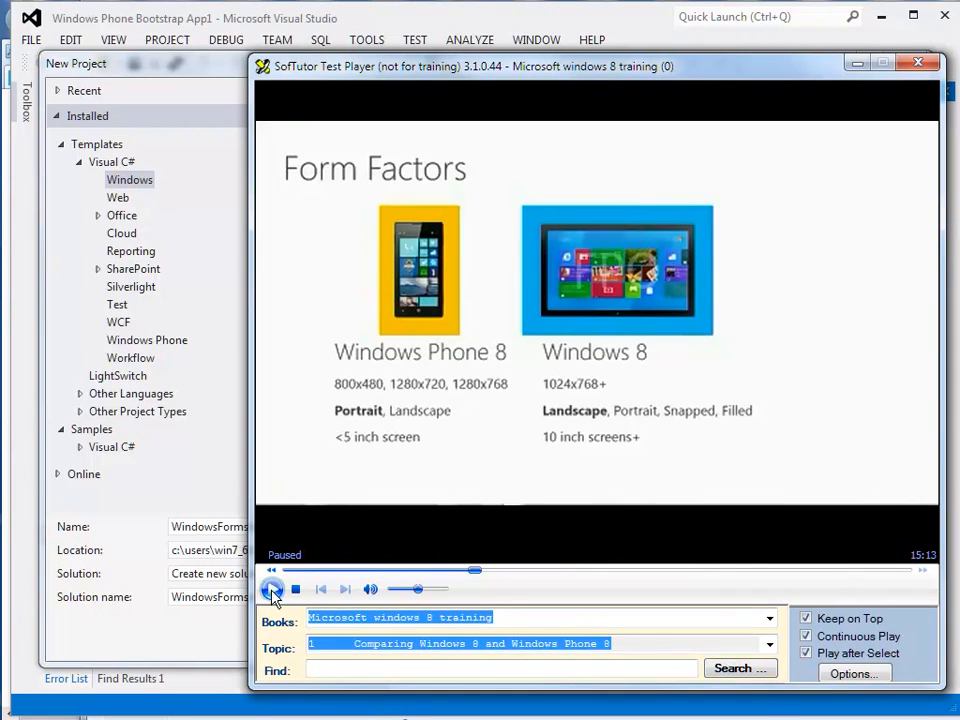